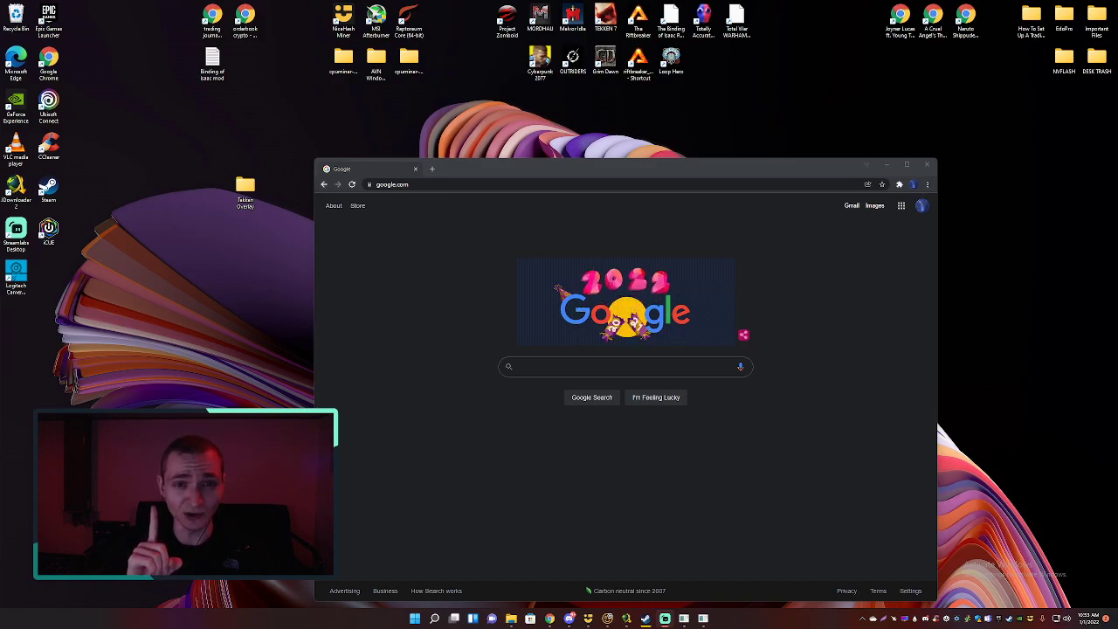
Search Google for 'tekken overlay' and open the TekkenOverlay GitHub repository README.
click(560, 367)
click(550, 386)
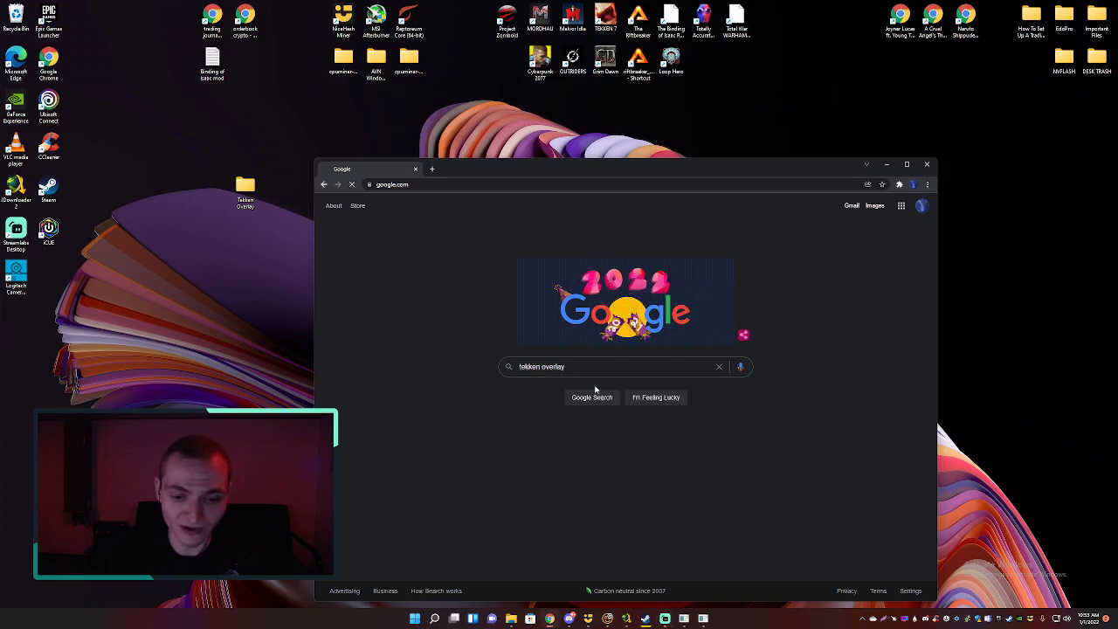
click(460, 293)
drag(481, 167, 492, 128)
scroll(525, 319, down, 4)
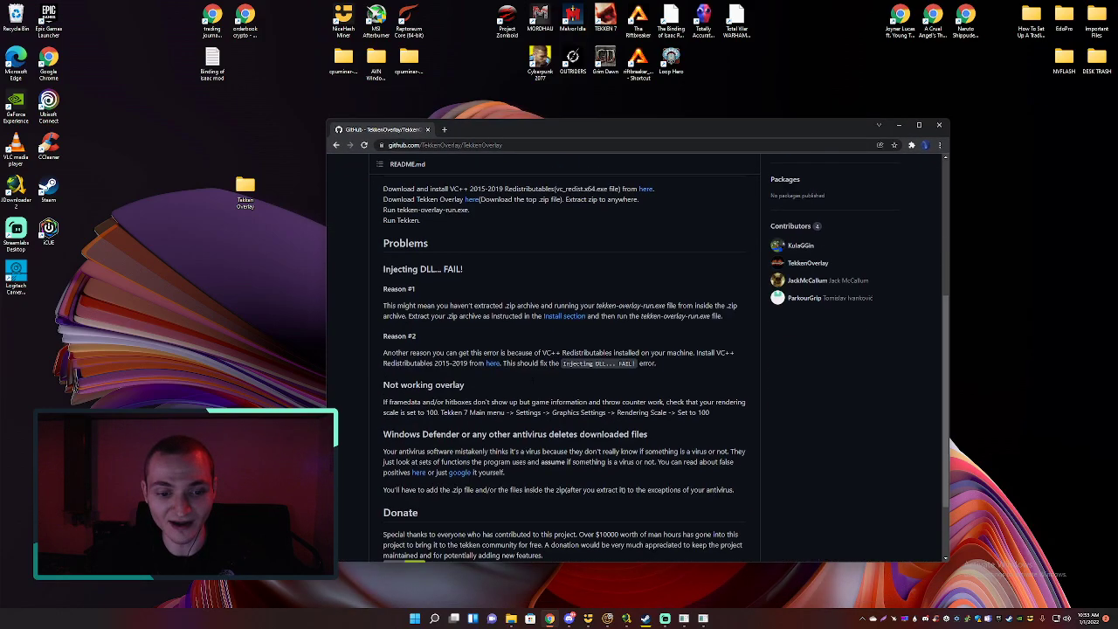
scroll(532, 380, down, 2)
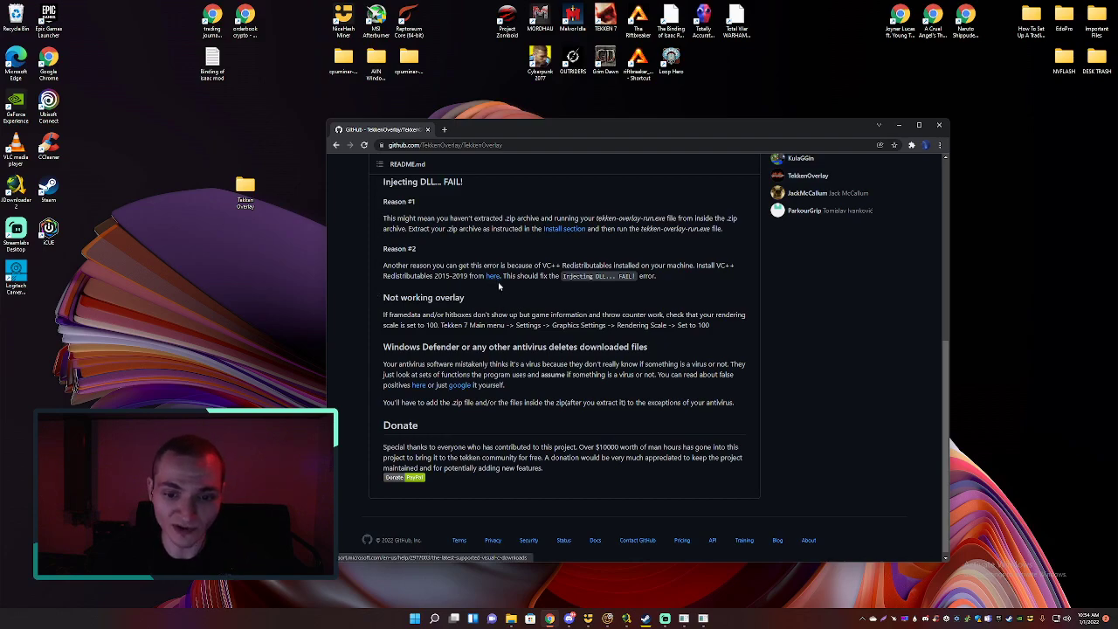
scroll(493, 280, up, 2)
Open the Visual C++ Redistributable link in a new tab, noting the vc_redist.x64.exe file name.
right_click(645, 279)
click(673, 285)
drag(555, 276, 609, 276)
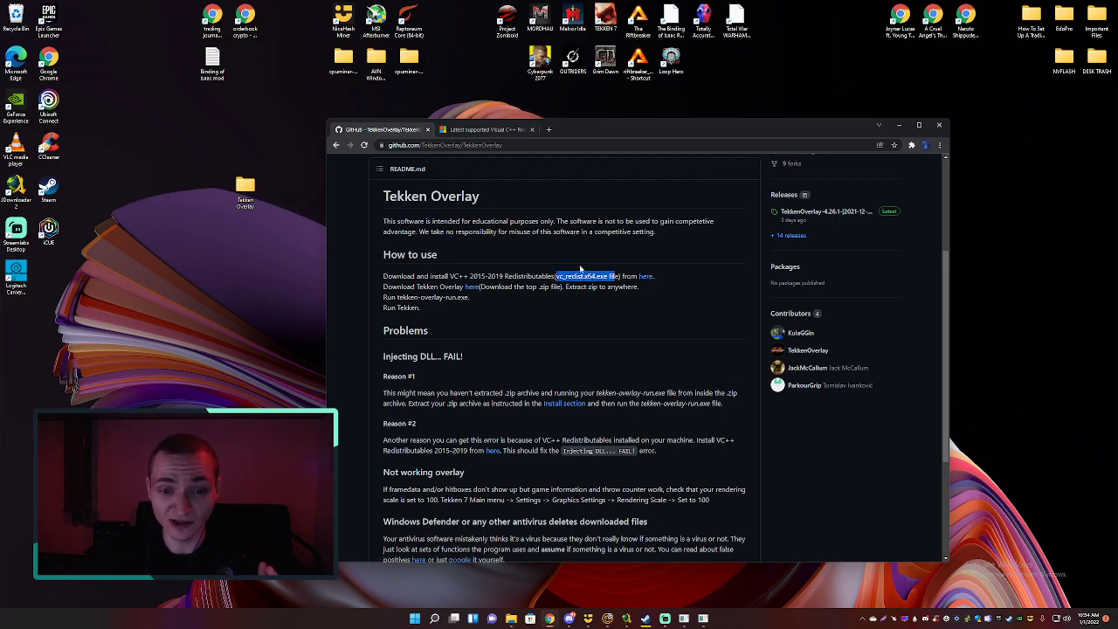
drag(587, 276, 598, 276)
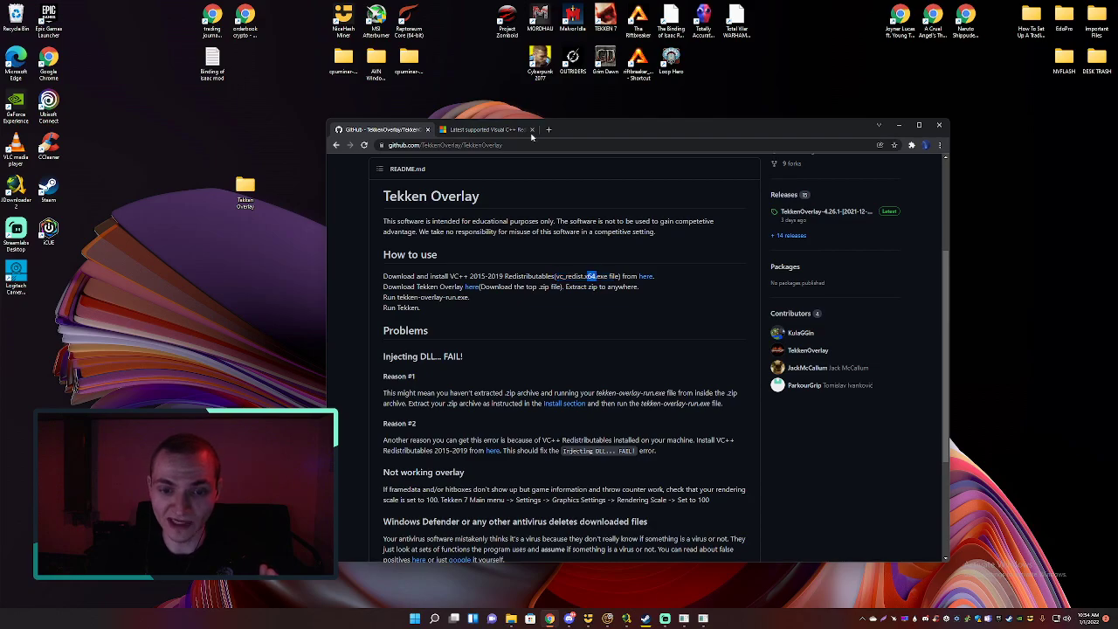
click(506, 129)
click(385, 129)
scroll(620, 351, up, 1)
scroll(620, 352, down, 1)
Review the x64 redistributable link, close the Docs tab, and open the TekkenOverlay 4.26.1 release page.
key(ctrl+Tab)
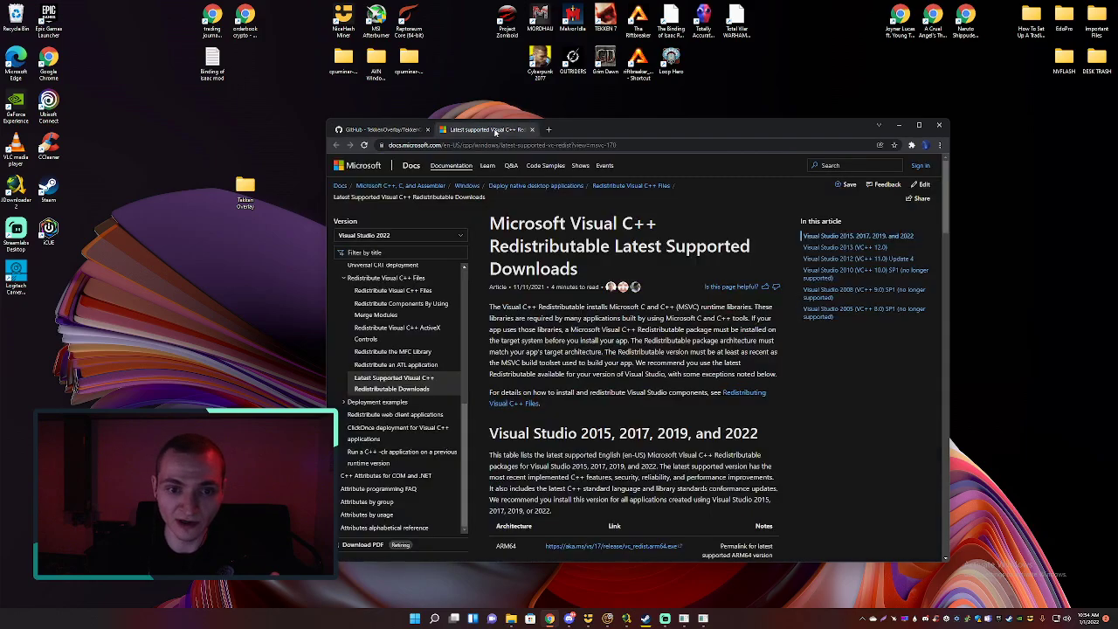
scroll(589, 349, down, 3)
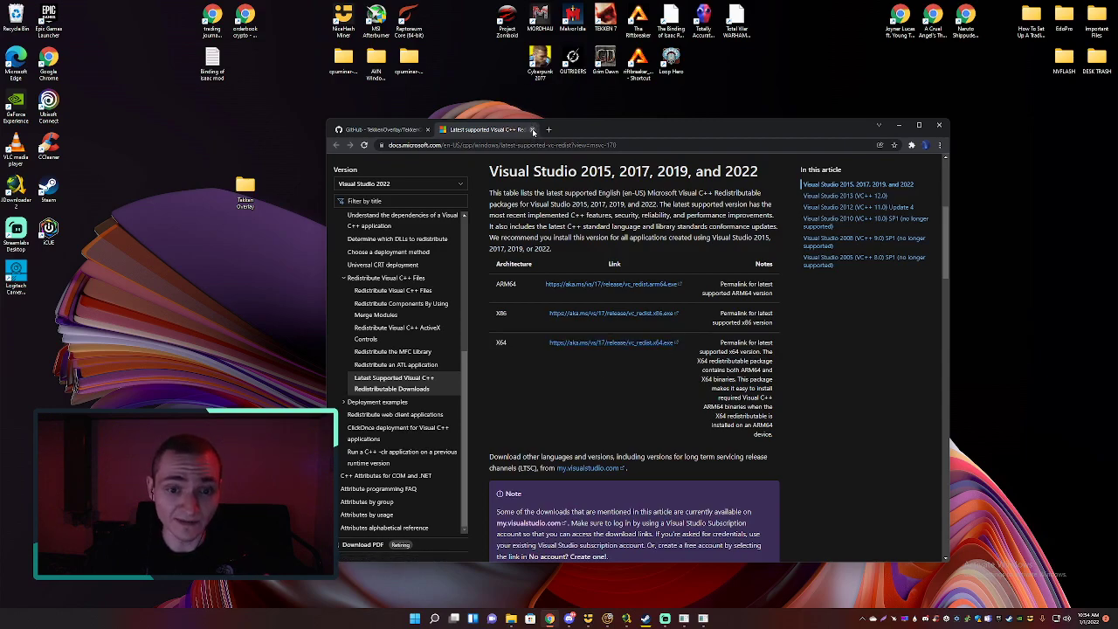
click(532, 129)
click(472, 331)
click(382, 130)
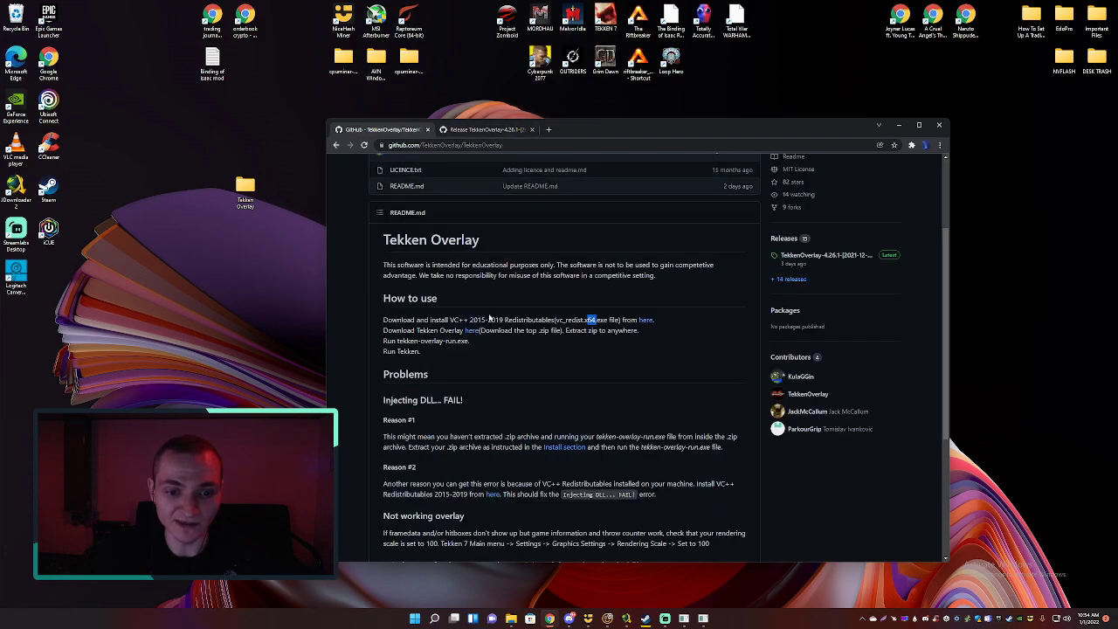
Download TekkenOverlay-4.26.1-2021-12-29.zip from the release page's Assets.
key(ctrl+Tab)
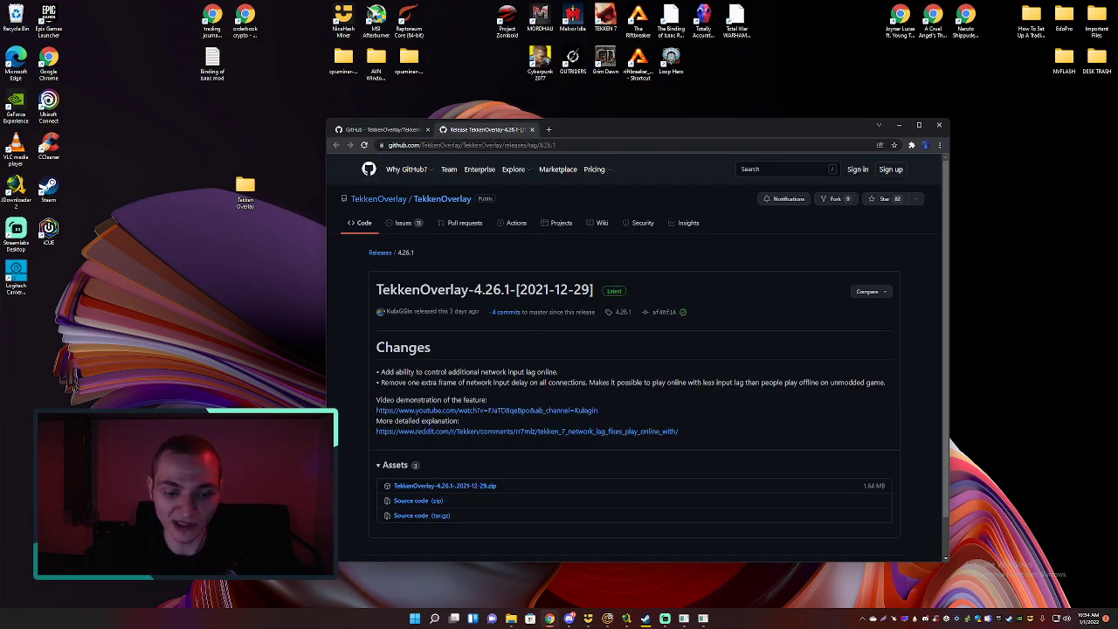
click(463, 486)
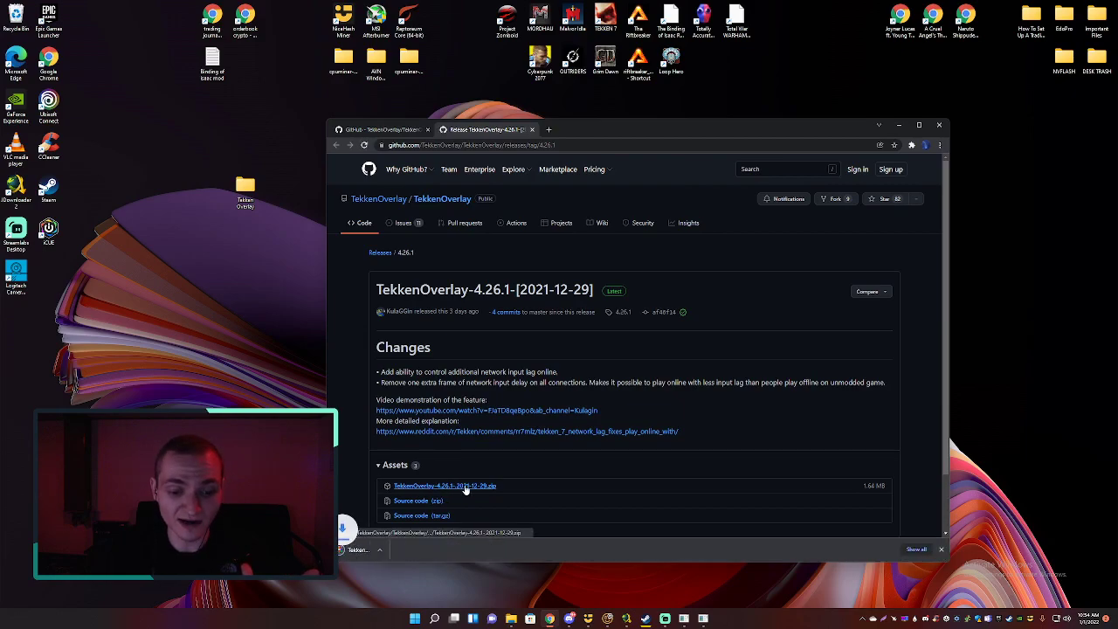
scroll(481, 464, down, 1)
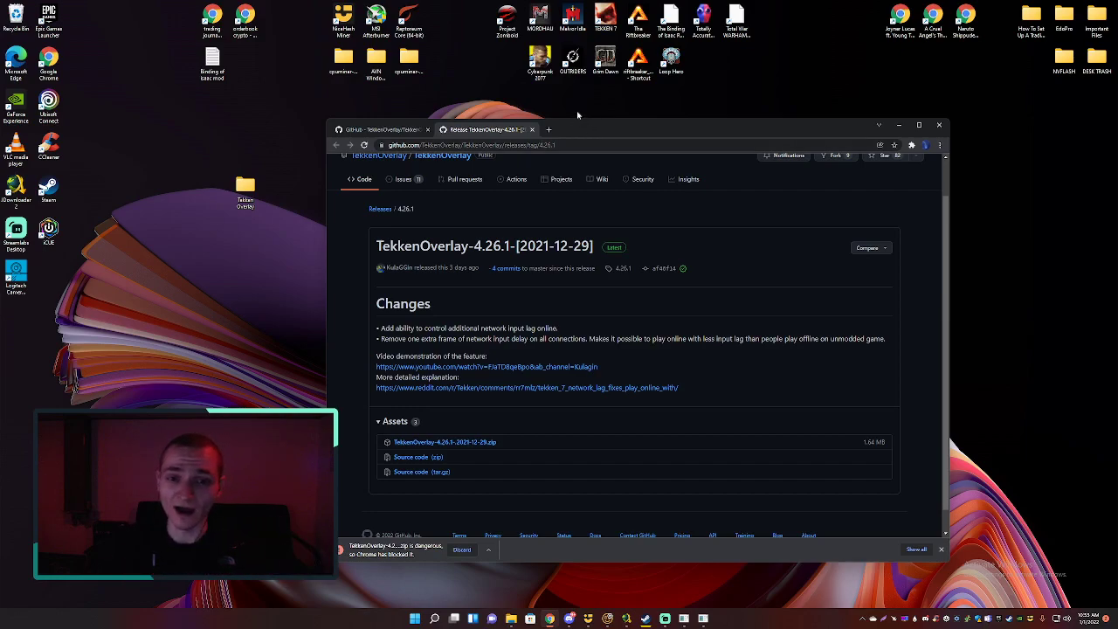
click(939, 145)
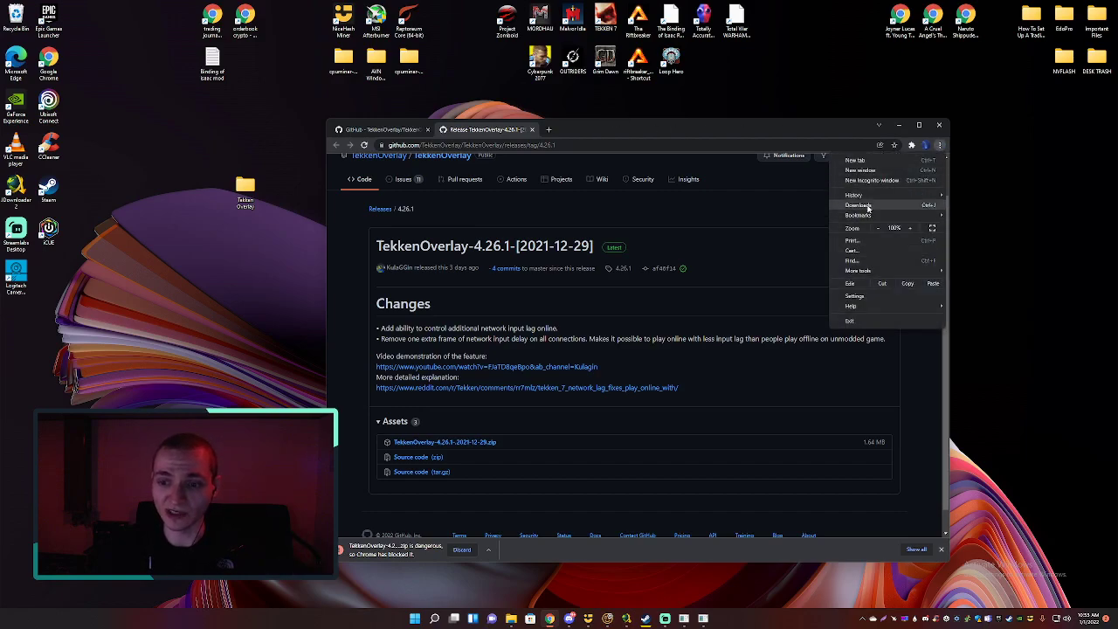
Show Chrome's Downloads list with the blocked TekkenOverlay zip, then bring up Windows search.
click(859, 205)
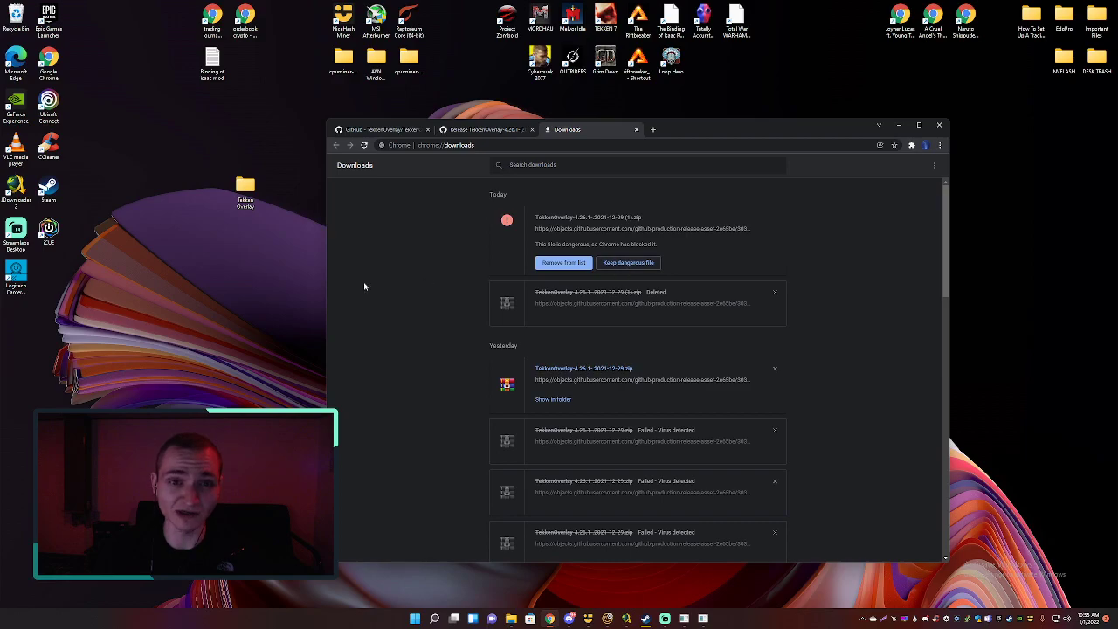
right_click(280, 322)
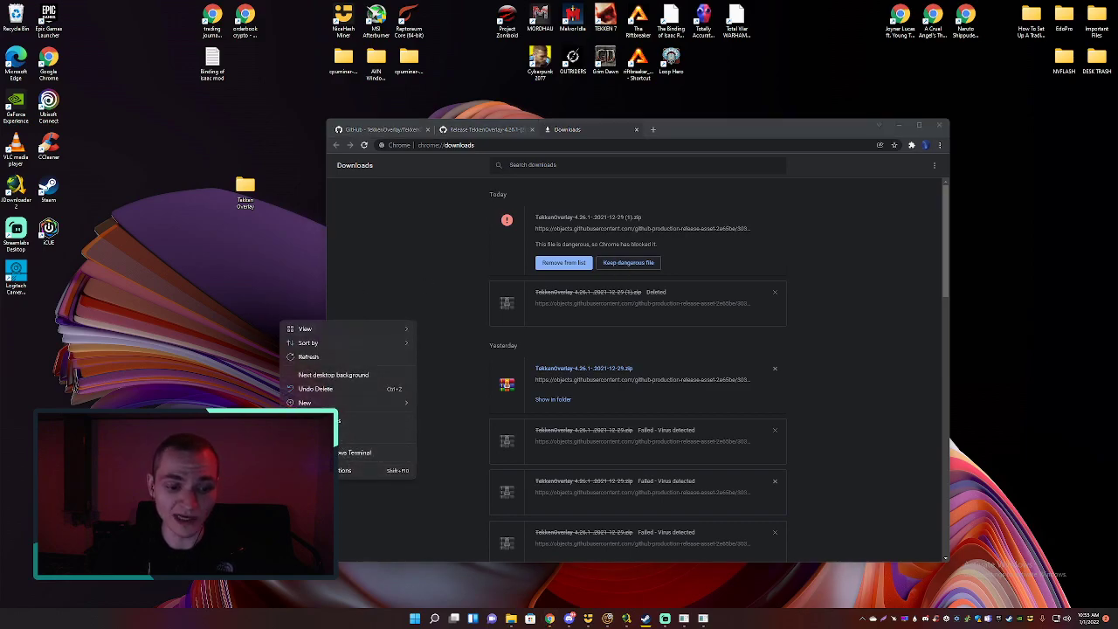
click(439, 622)
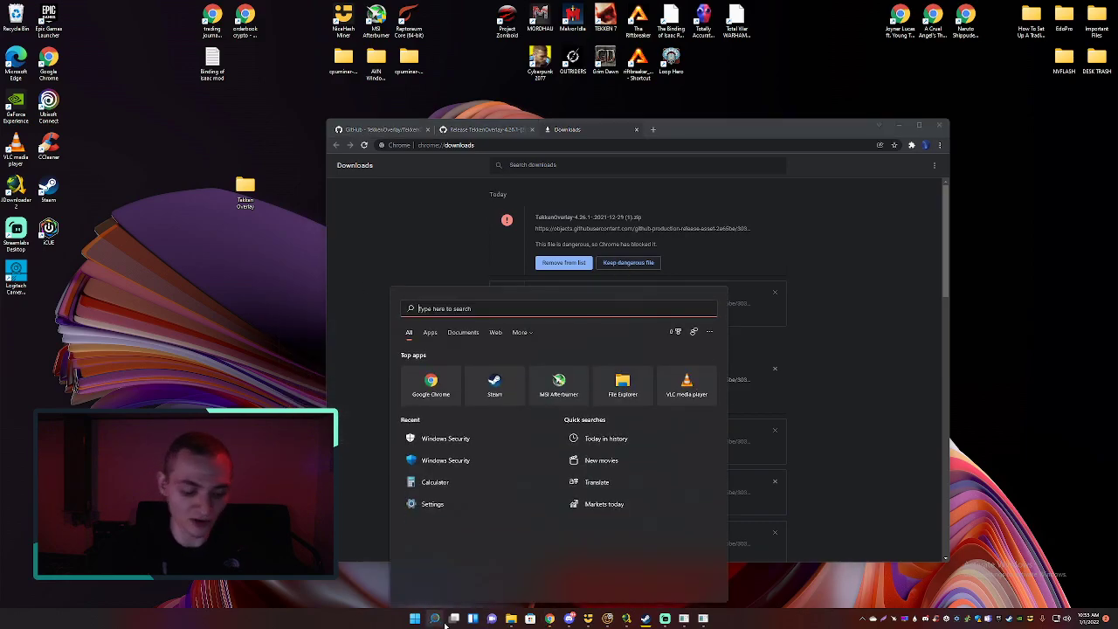
Launch Windows Security via a 'sec' search and go to Virus & threat protection.
text(sec)
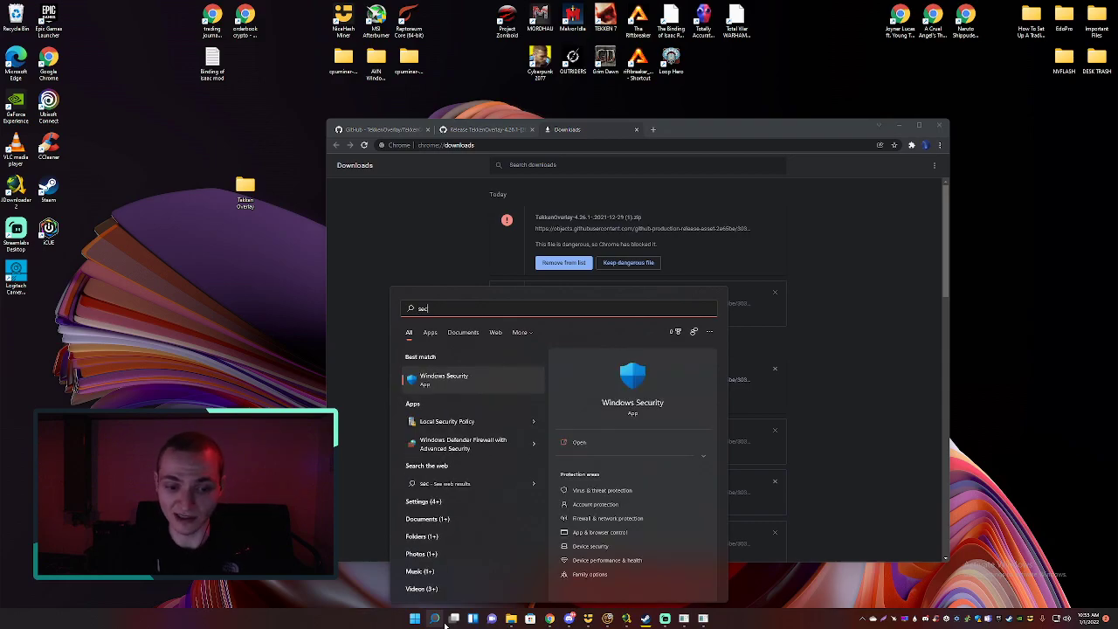
click(453, 382)
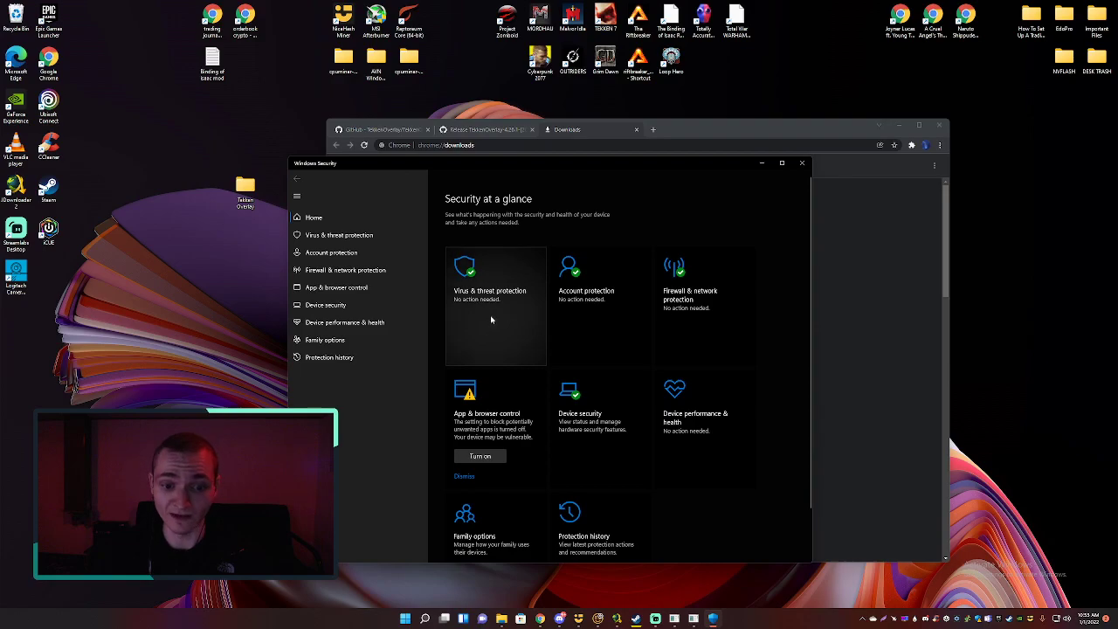
click(491, 320)
drag(495, 164, 539, 195)
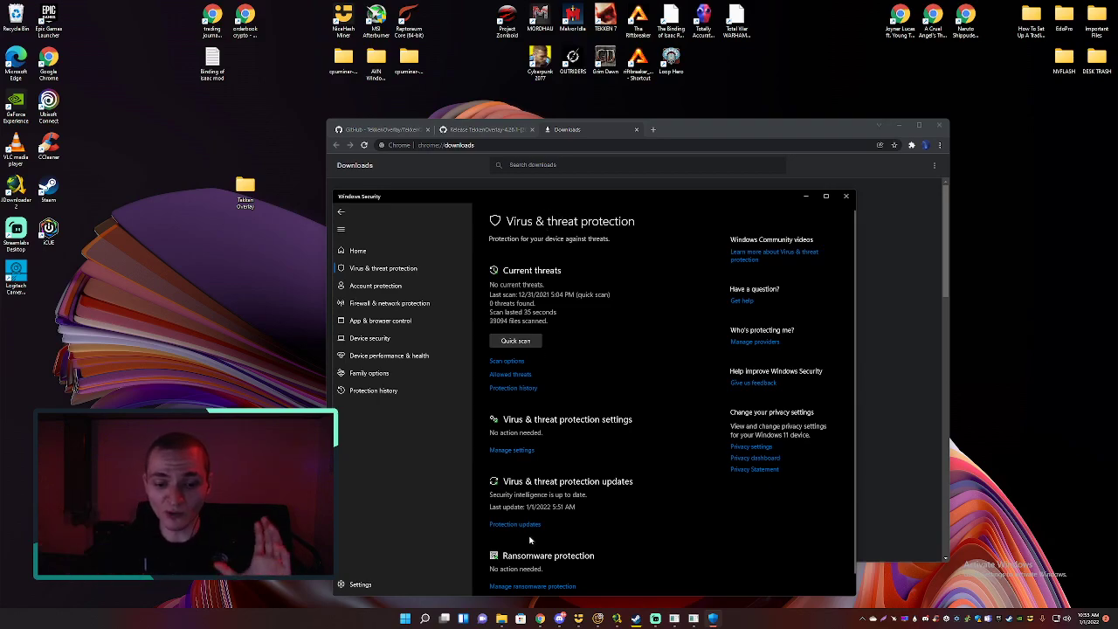
Switch Real-time protection off in the virus protection settings and review Controlled folder access.
click(515, 451)
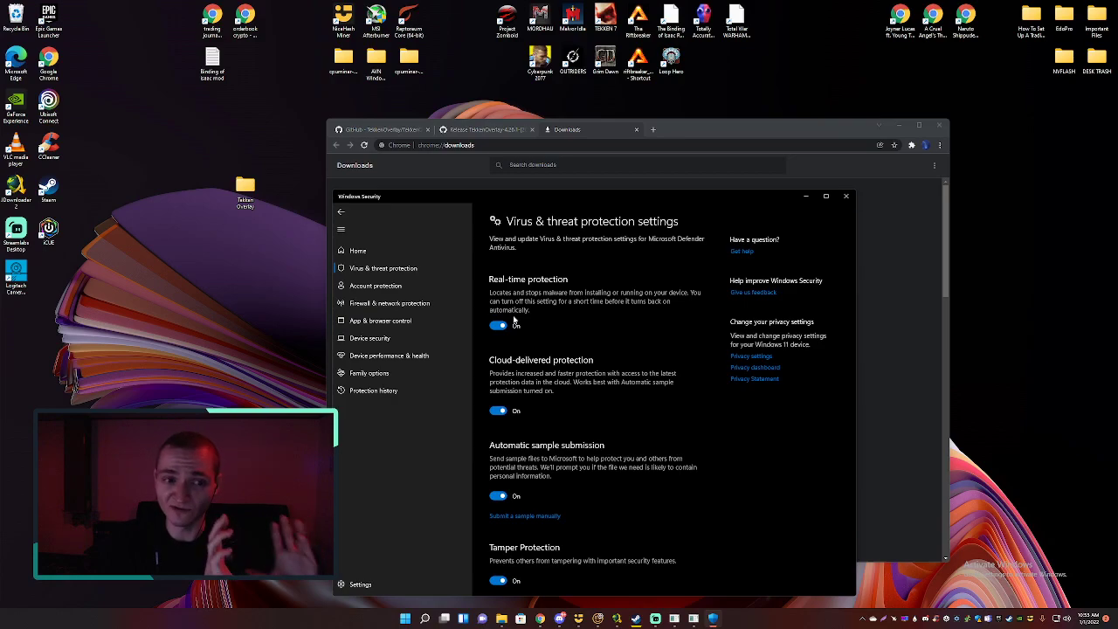
click(499, 324)
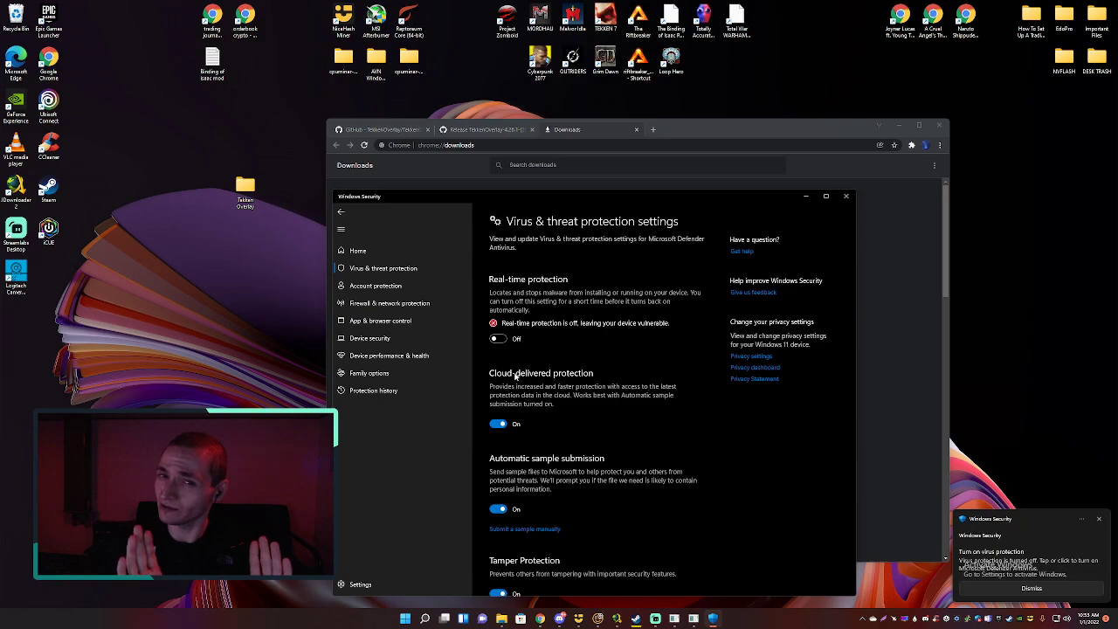
scroll(553, 533, down, 2)
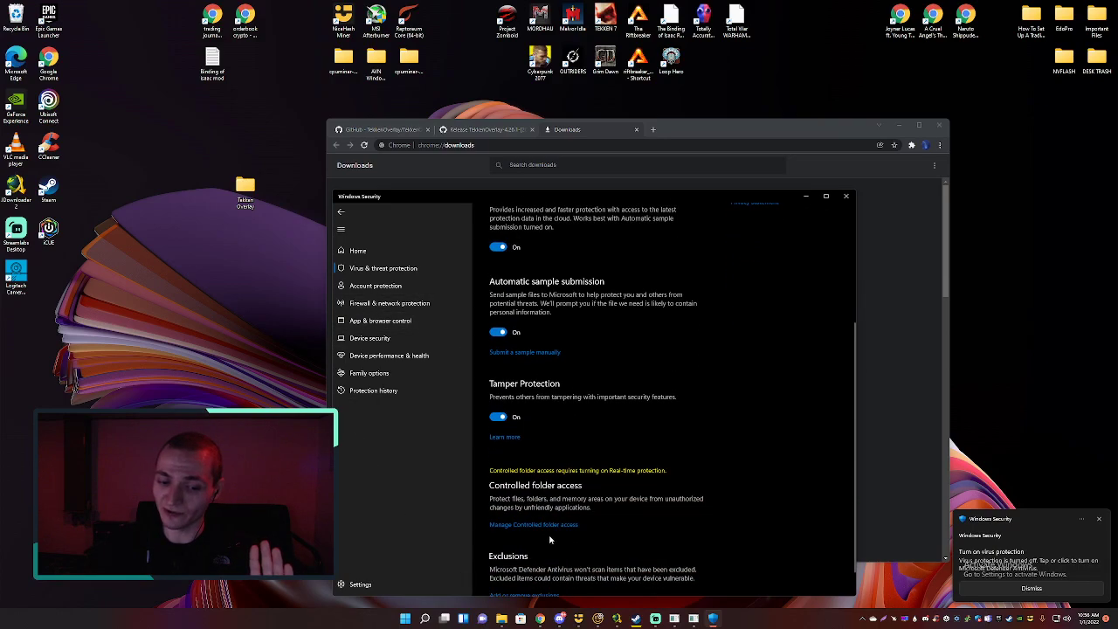
click(548, 527)
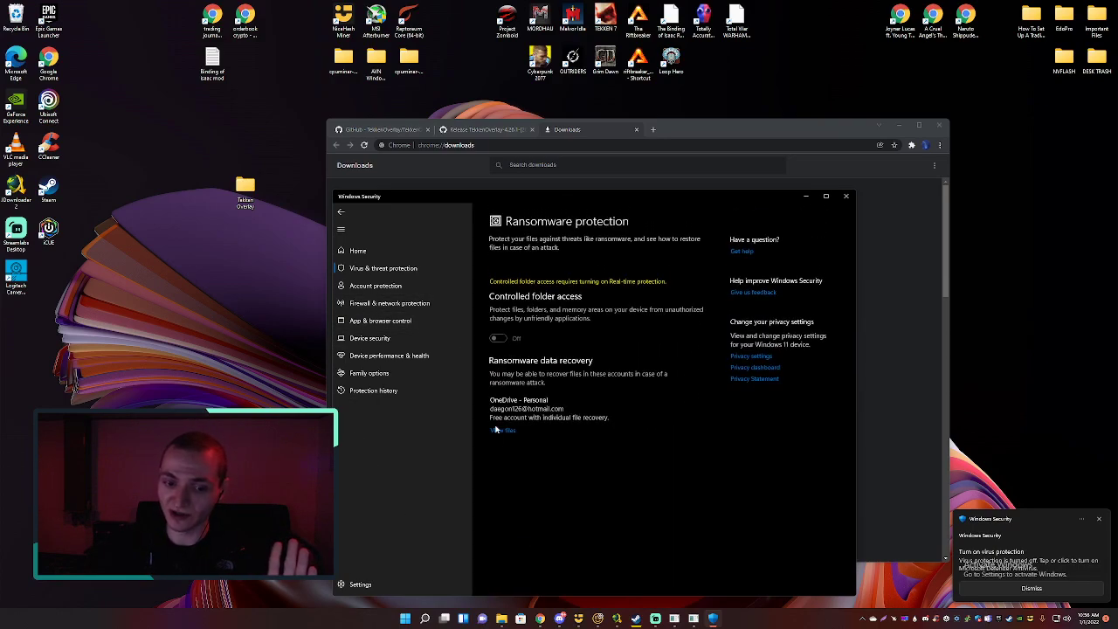
click(340, 212)
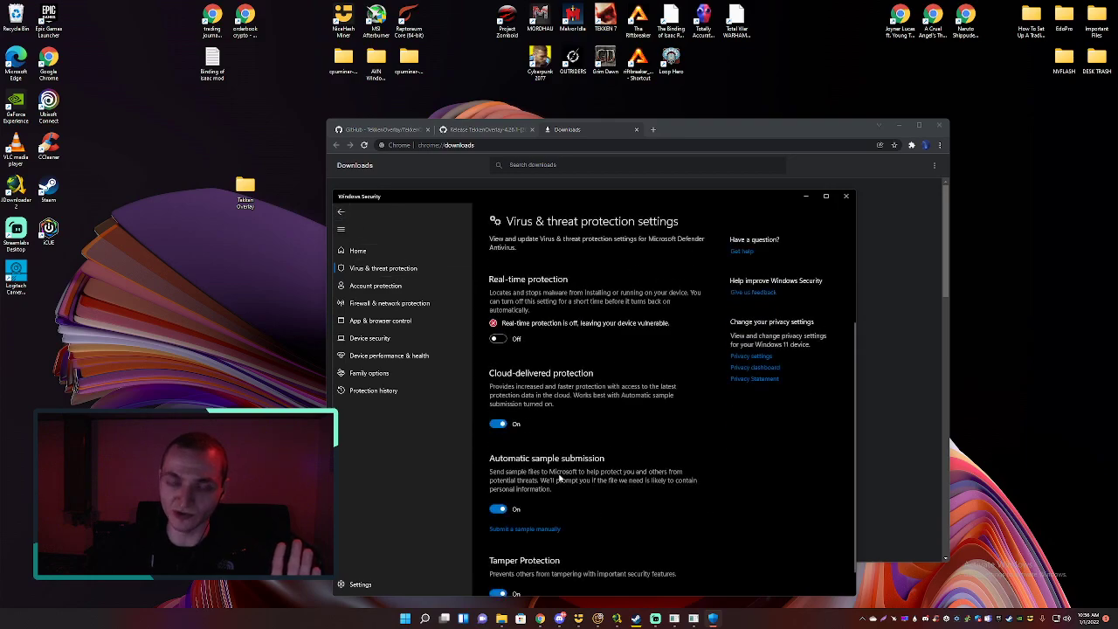
scroll(553, 470, down, 2)
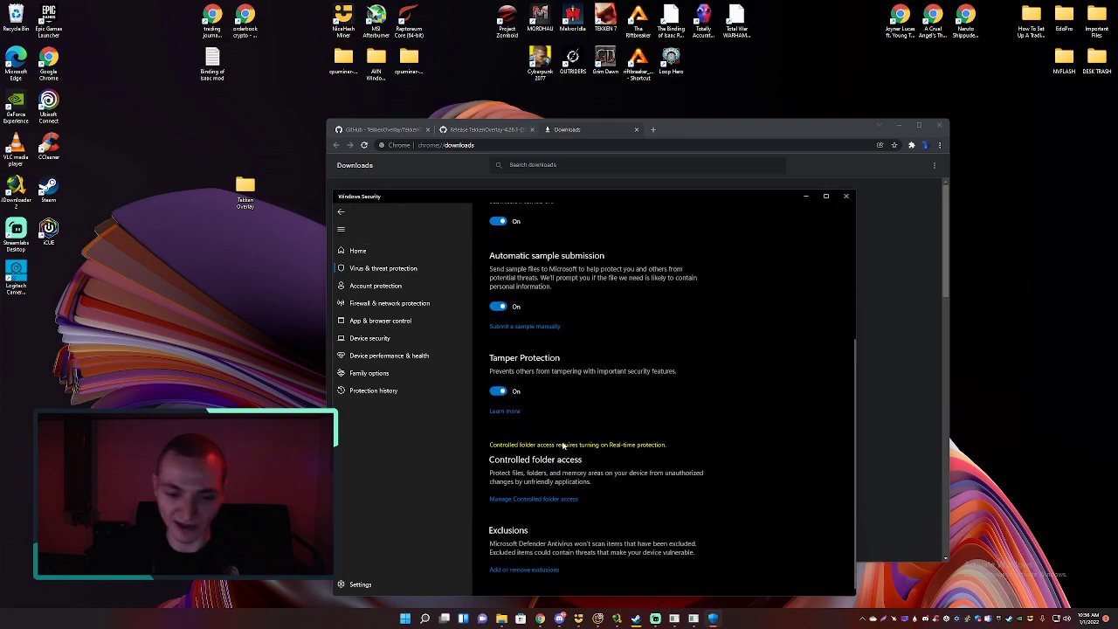
scroll(549, 577, up, 1)
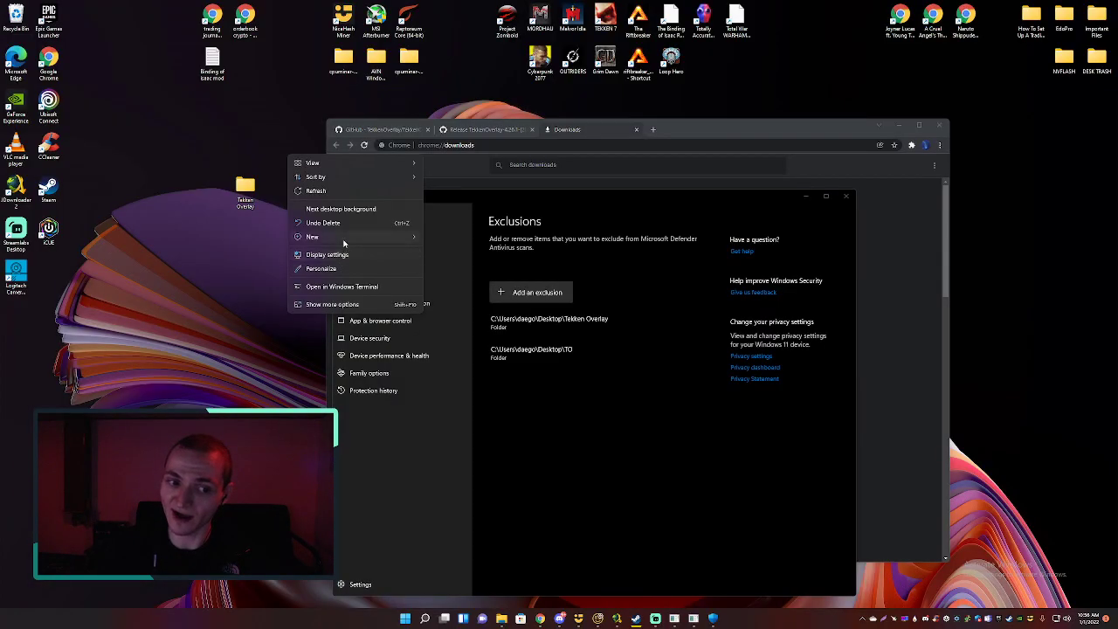
Create a new TO folder on the desktop and place it above Tekken Overlay.
mouse_move(402, 237)
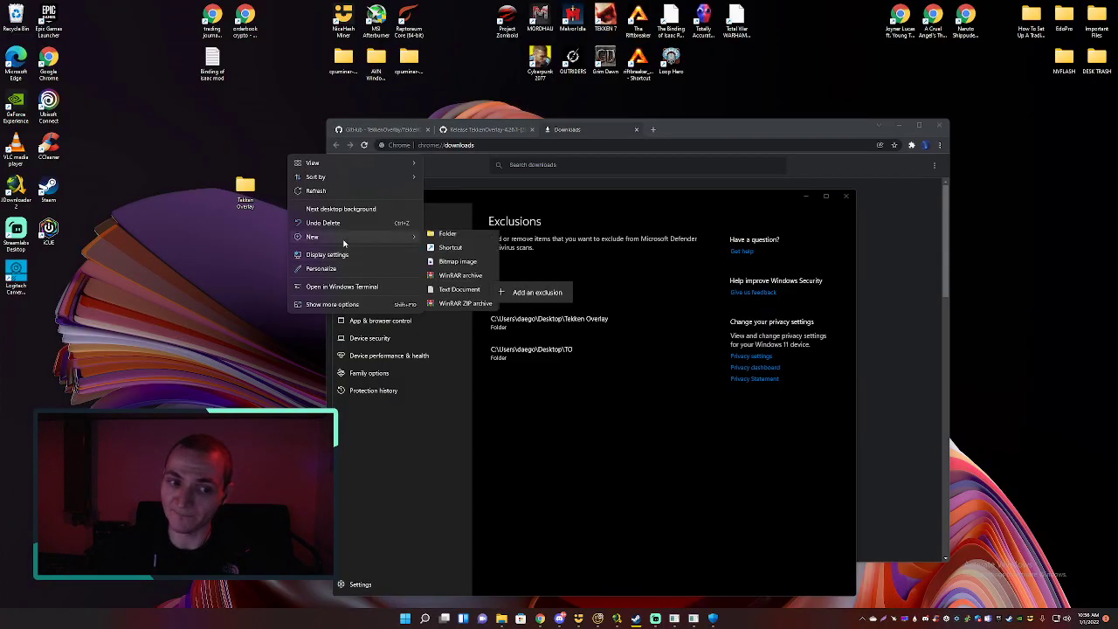
click(448, 238)
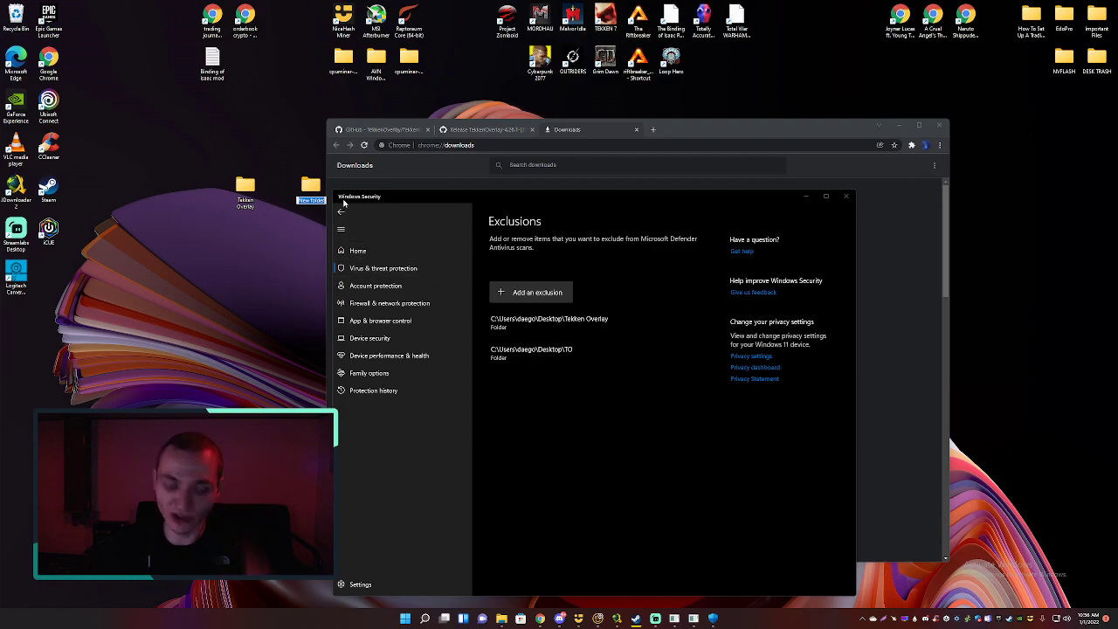
key(Return)
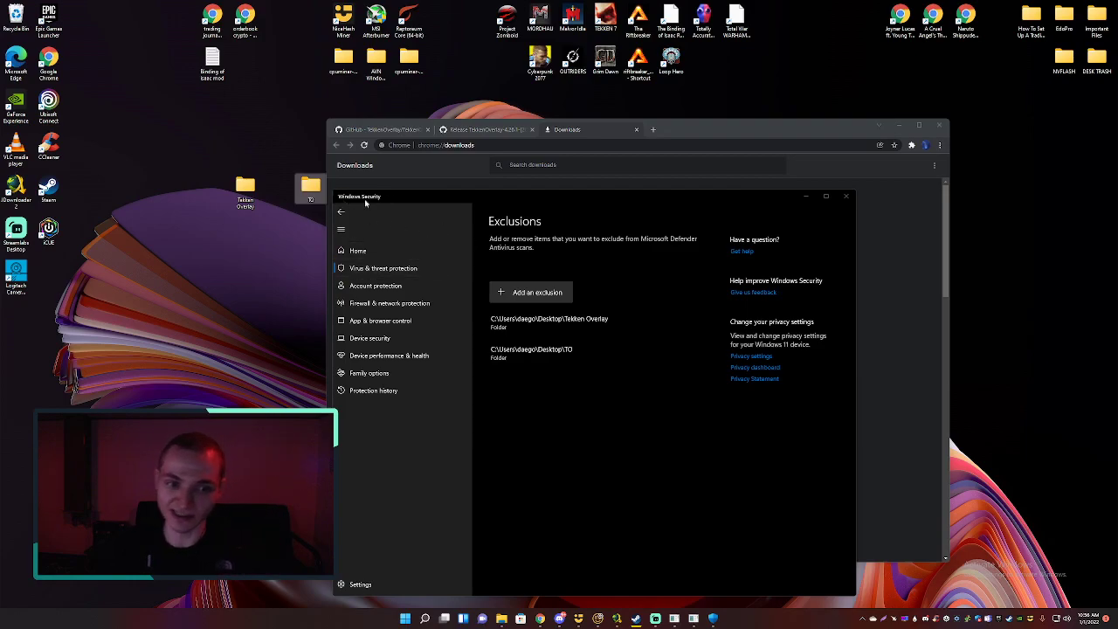
drag(311, 196, 247, 154)
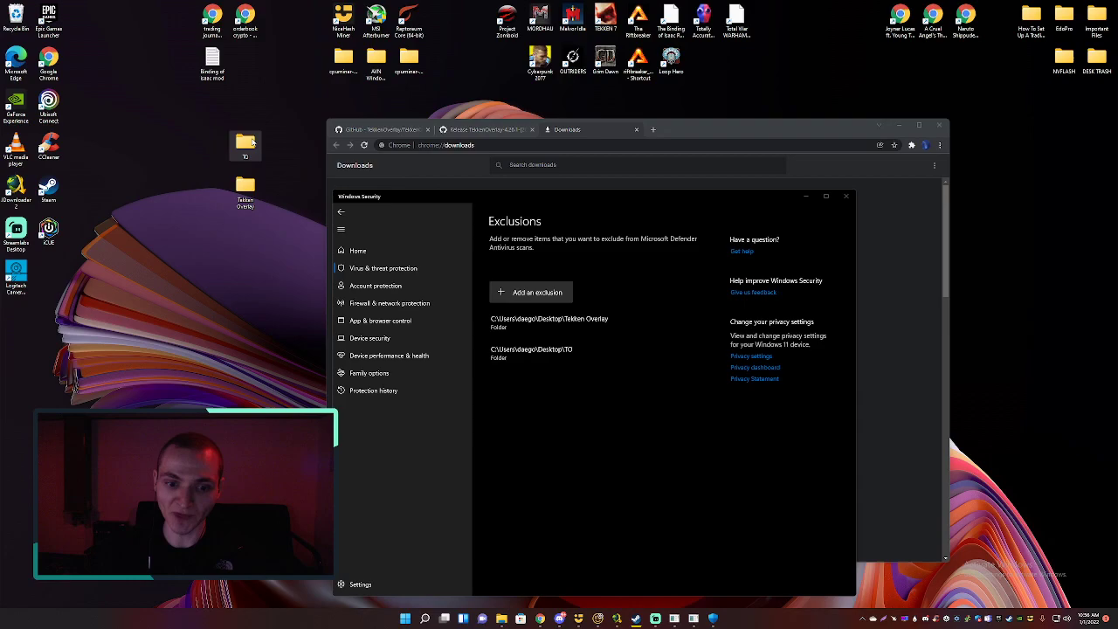
Add the TO folder as a Windows Security exclusion.
click(563, 292)
click(530, 327)
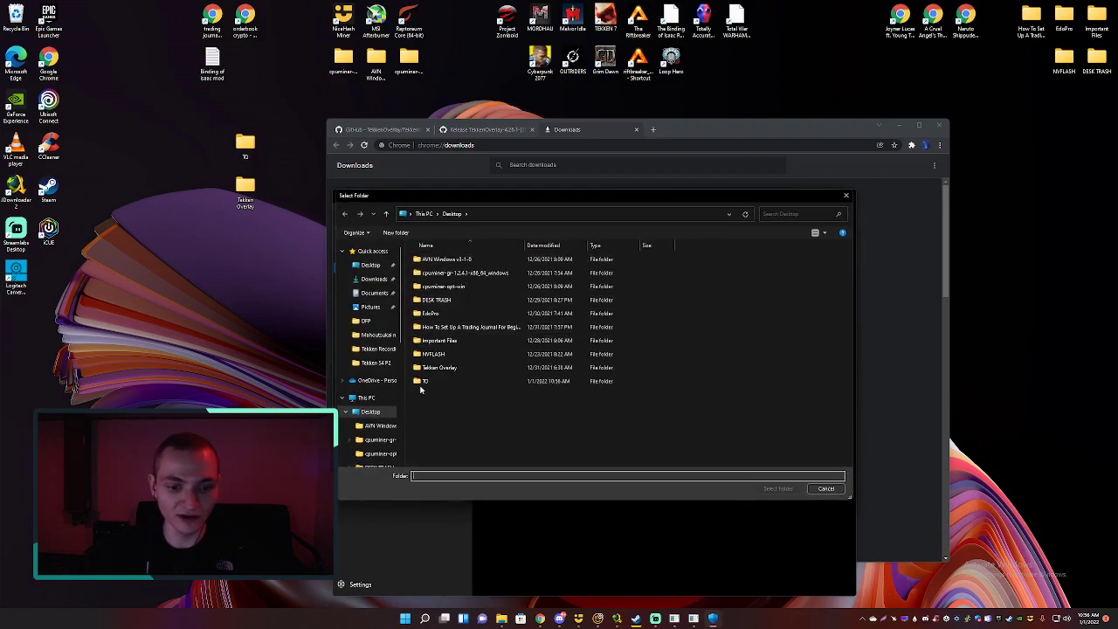
click(424, 382)
click(777, 488)
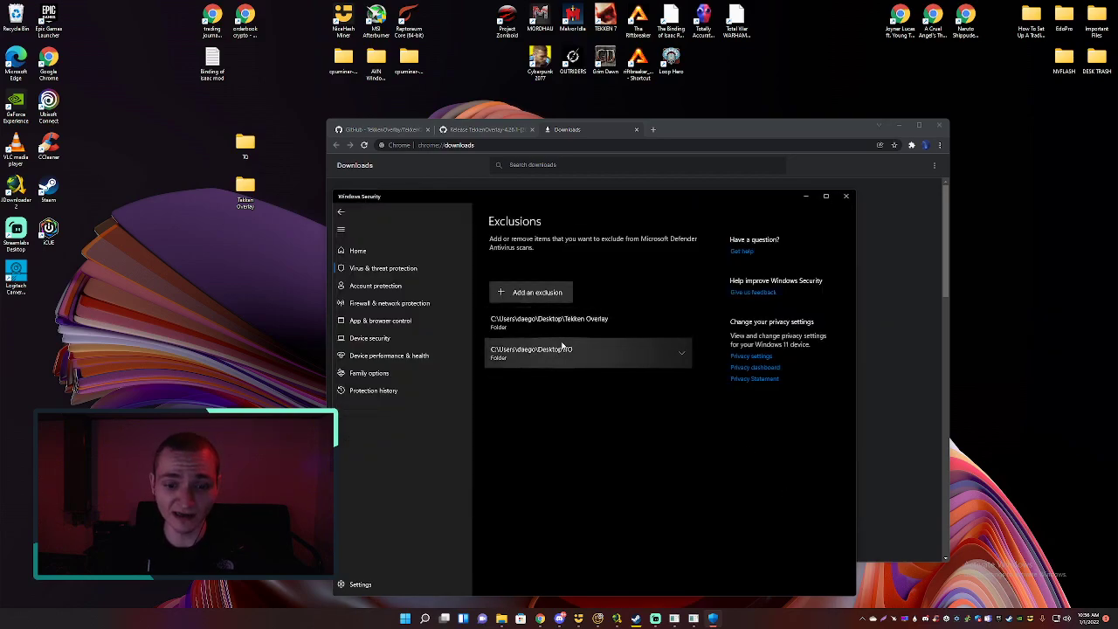
Return to Chrome's Downloads page and choose to keep the blocked overlay zip.
click(341, 211)
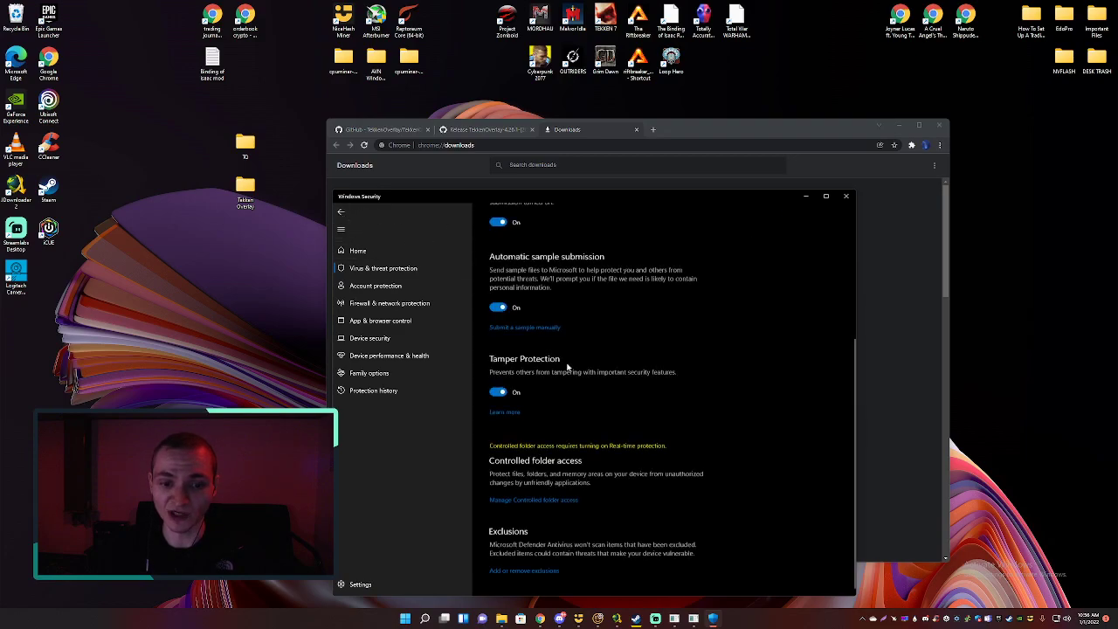
click(710, 139)
click(638, 264)
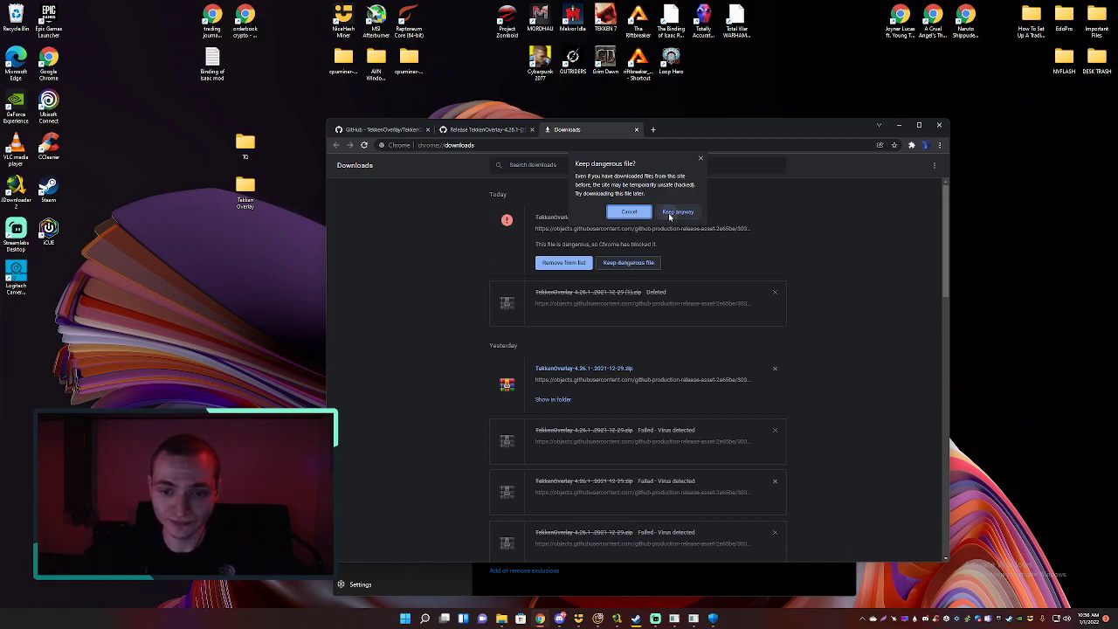
Keep the flagged TekkenOverlay zip and drag it into the T0 desktop folder, then open T0.
click(670, 211)
drag(556, 225, 249, 229)
double_click(245, 144)
drag(365, 184, 235, 189)
click(415, 171)
click(675, 584)
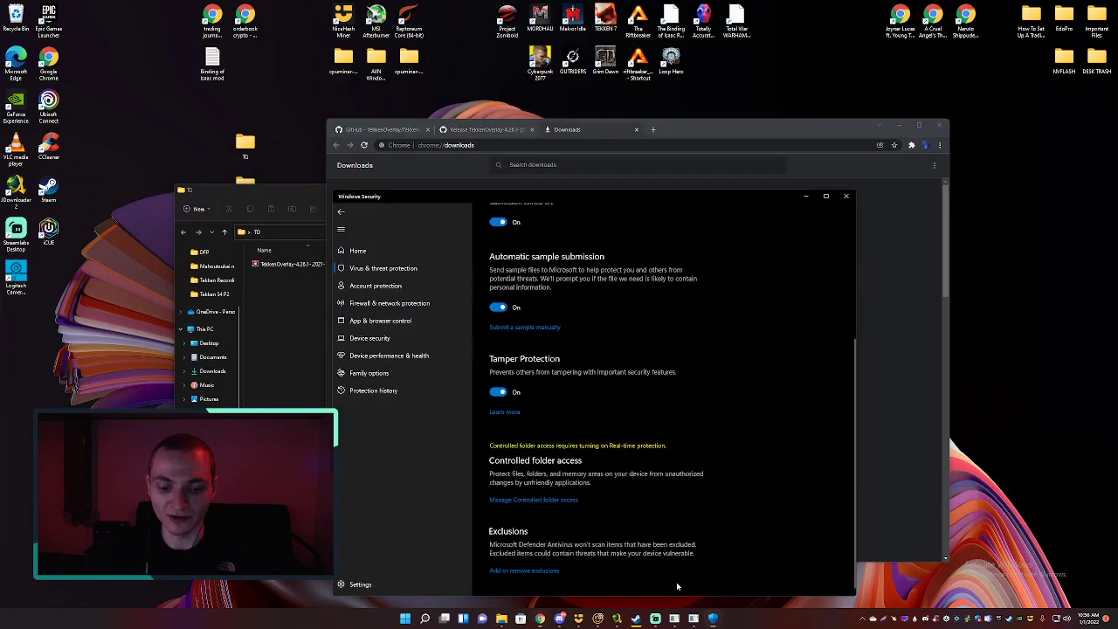
scroll(537, 375, up, 10)
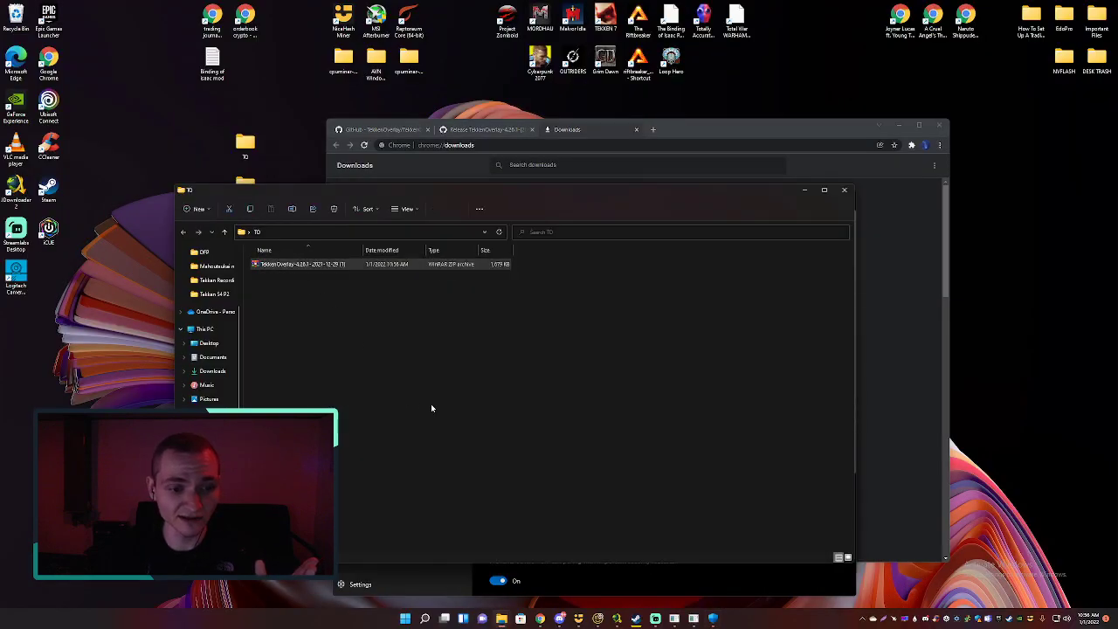
Extract the Tekken Overlay zip to its own folder and inspect the archive's contents.
right_click(304, 264)
click(358, 381)
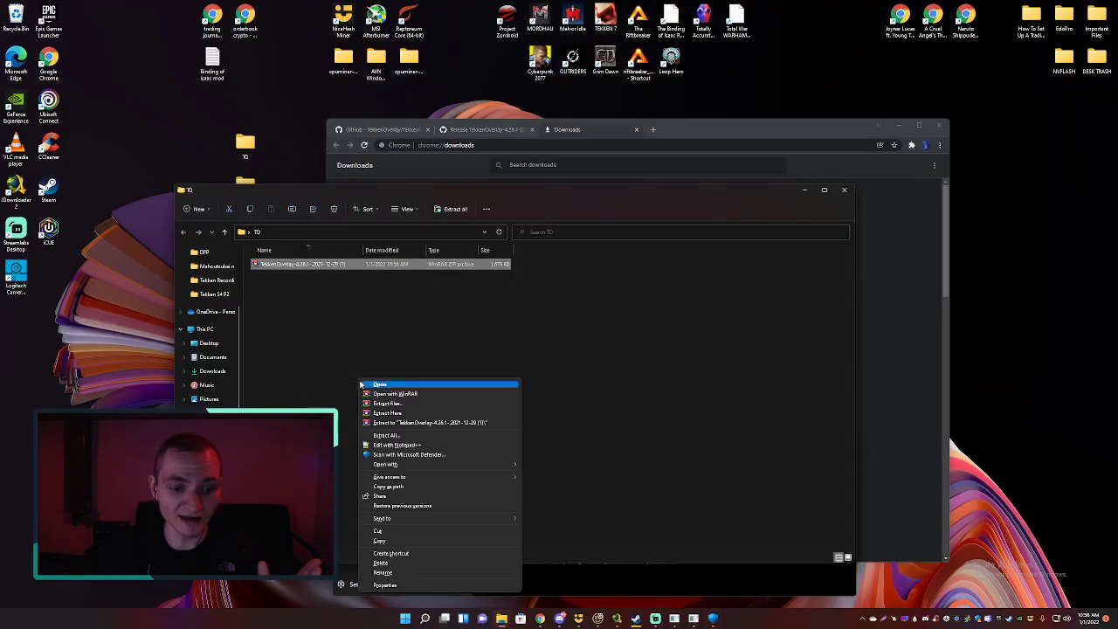
click(390, 425)
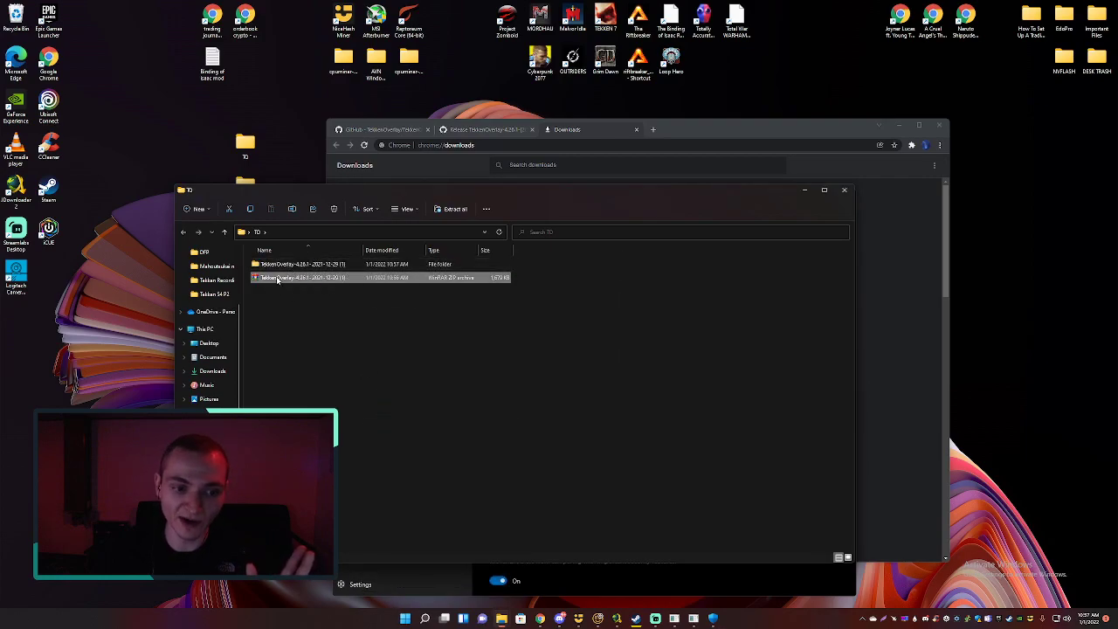
double_click(277, 279)
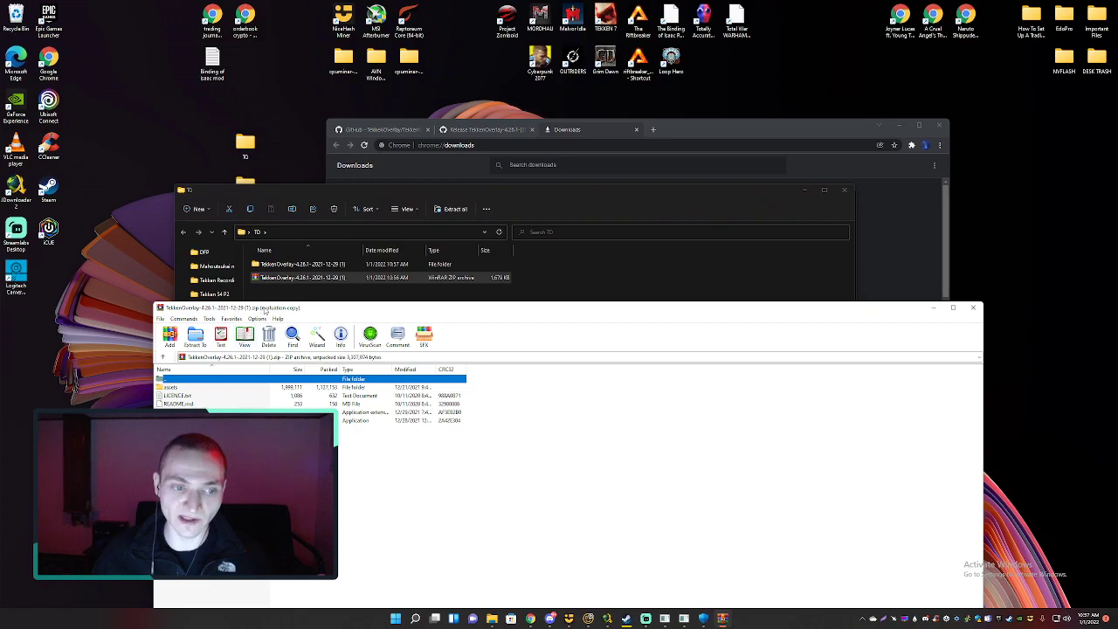
drag(265, 311, 382, 309)
key(ctrl+a)
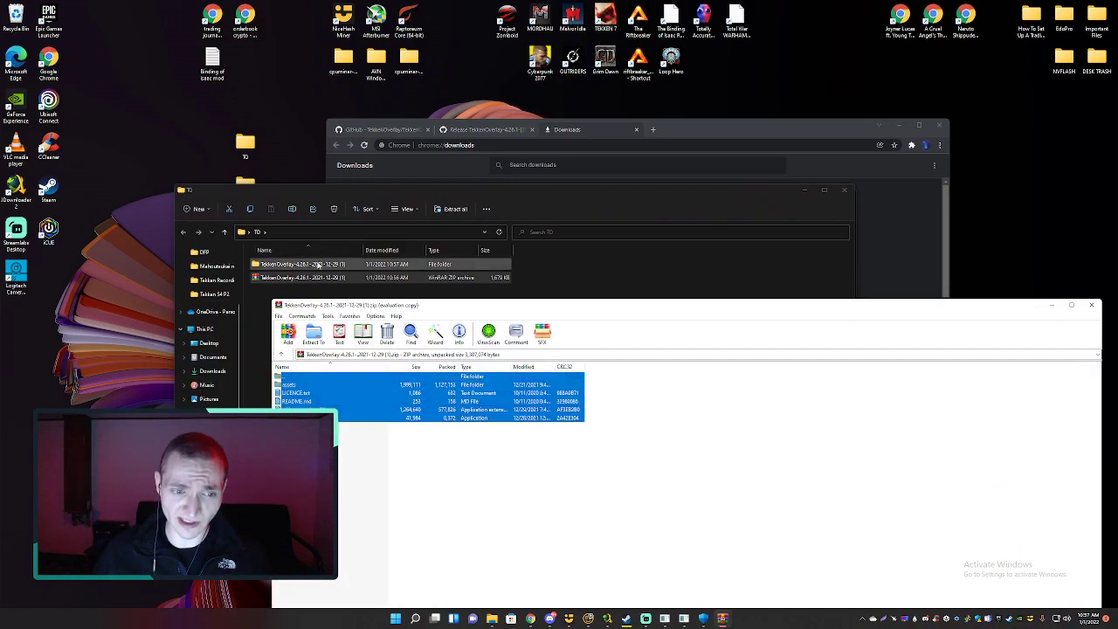
click(1091, 307)
Run tekken-overlay-run.exe from the extracted overlay folder.
double_click(301, 265)
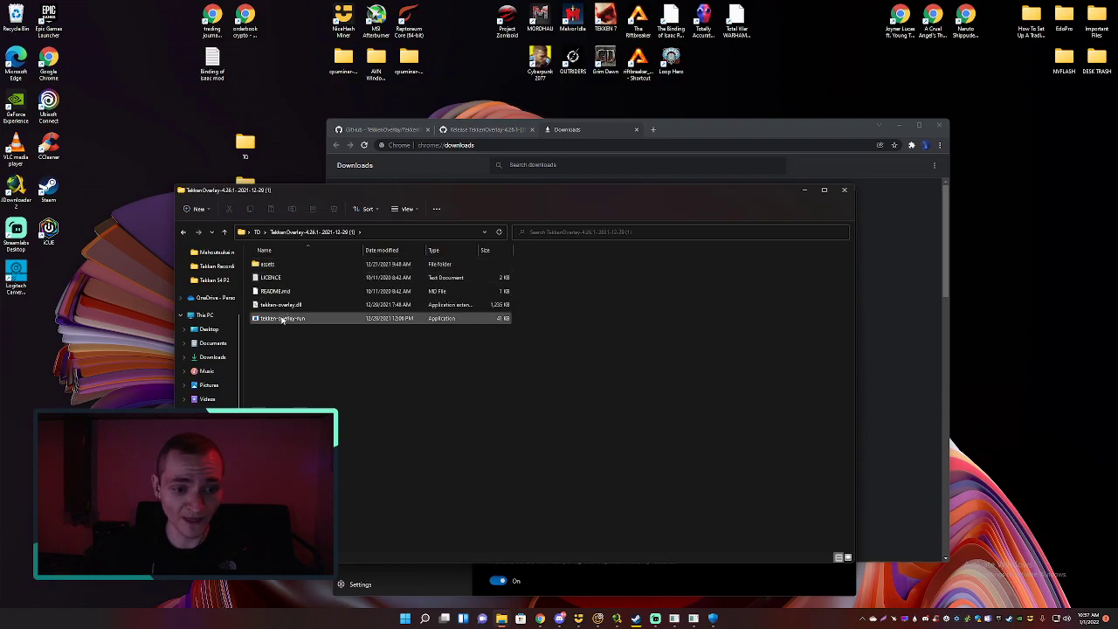
drag(362, 365, 270, 317)
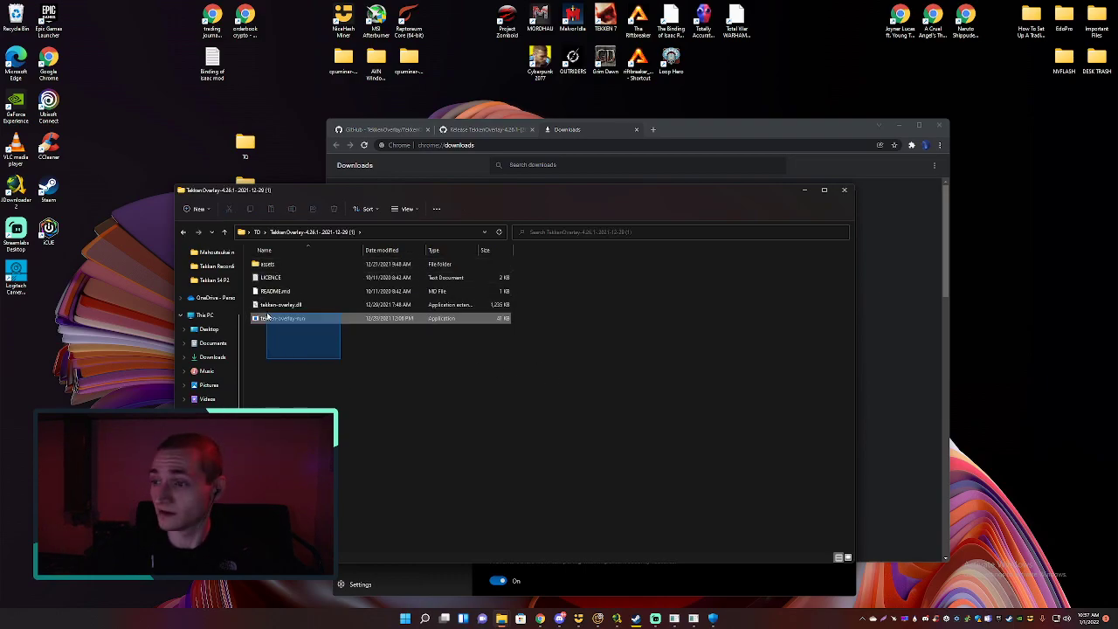
double_click(293, 319)
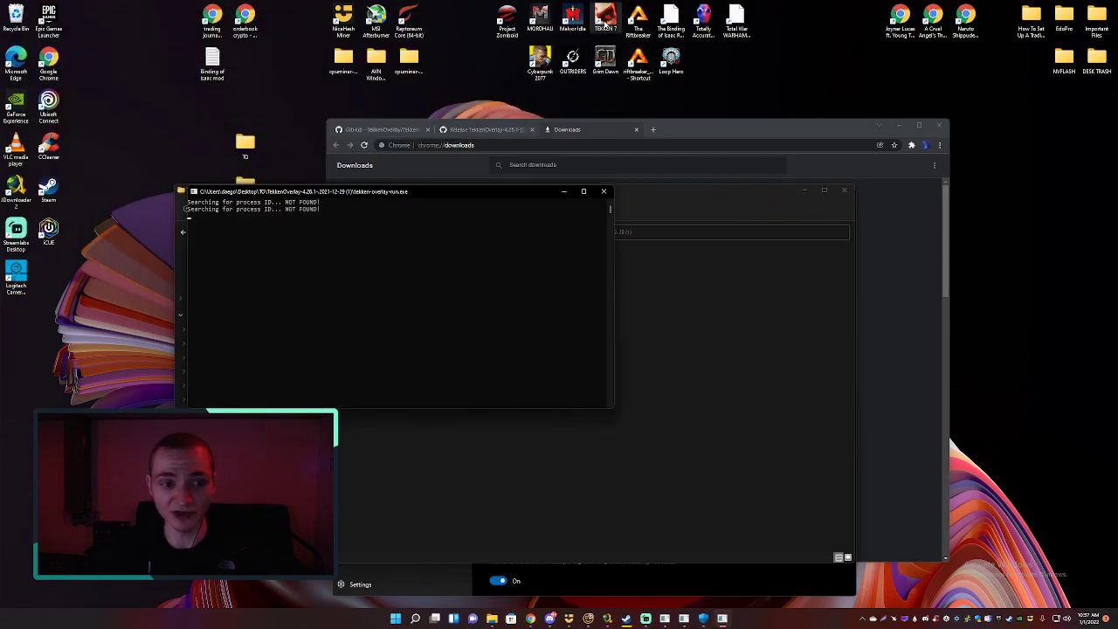
Launch Tekken 7 from the desktop shortcut and skip the title screen to the Main Menu.
click(609, 22)
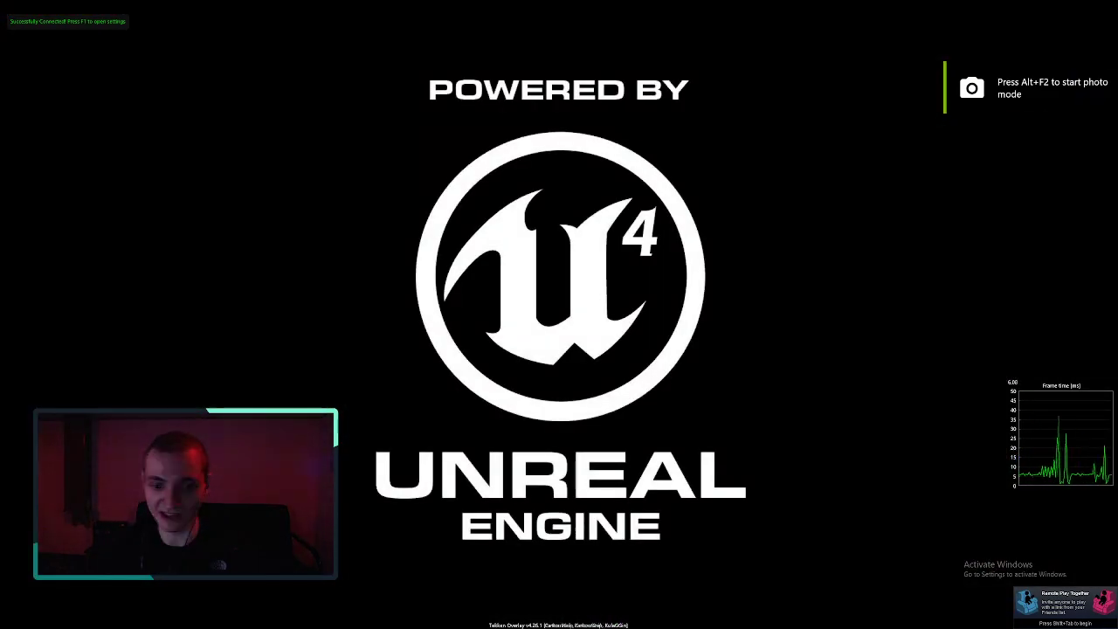
key(Return)
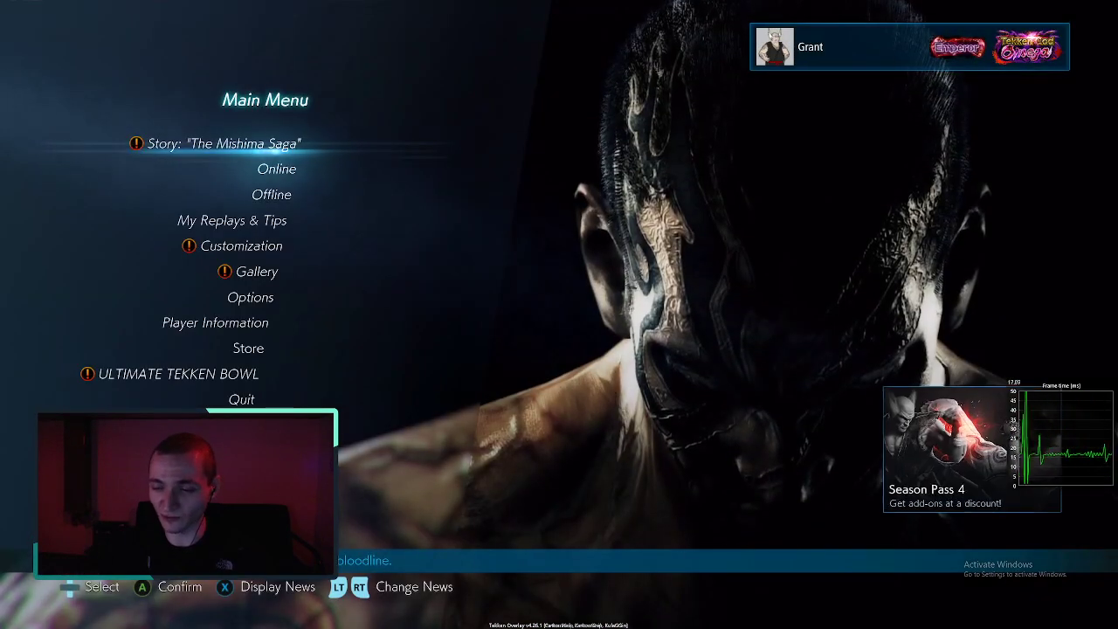
Open the overlay settings panel and toggle the Graphs Enable option, leaving it on.
key(Insert)
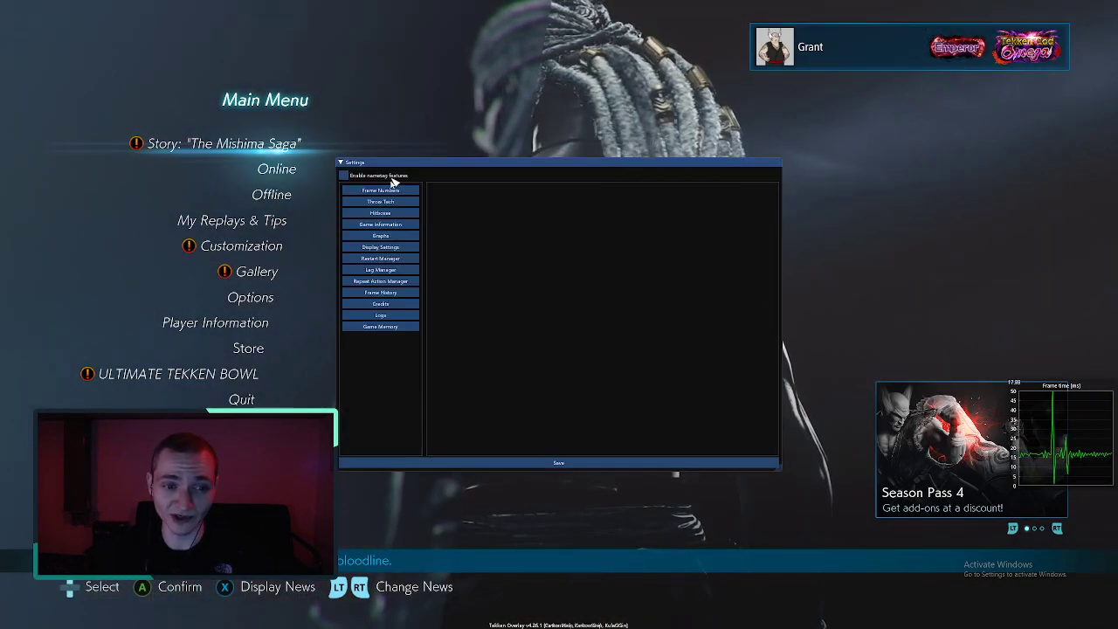
click(401, 236)
click(436, 191)
click(435, 190)
click(436, 190)
click(436, 190)
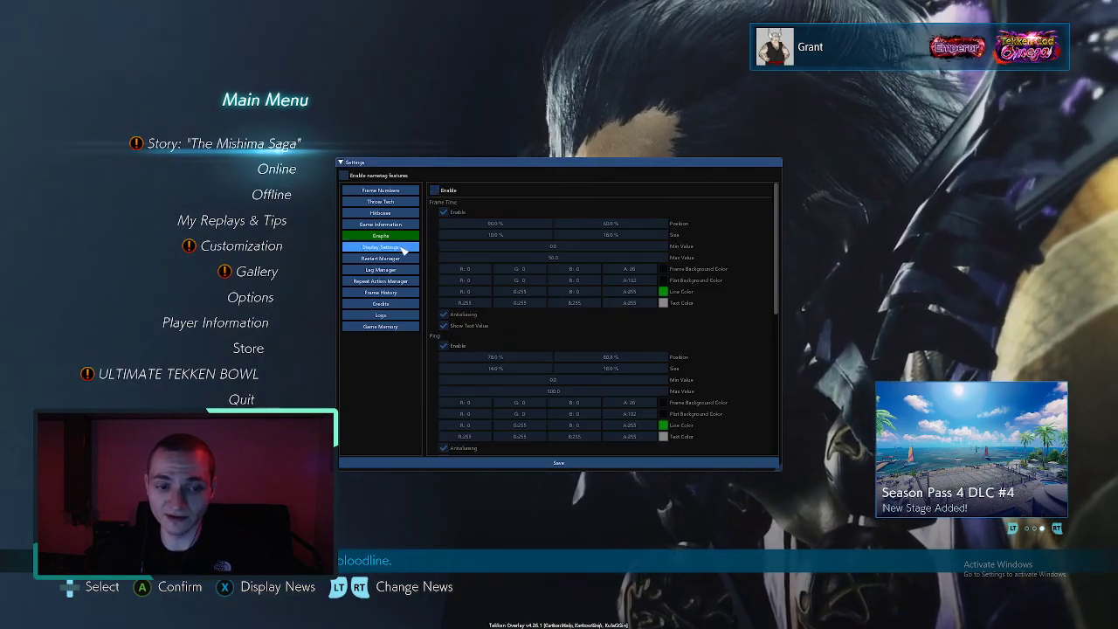
Browse the Game Information and Hitboxes settings, ending on the Lag Manager options.
click(404, 226)
click(407, 213)
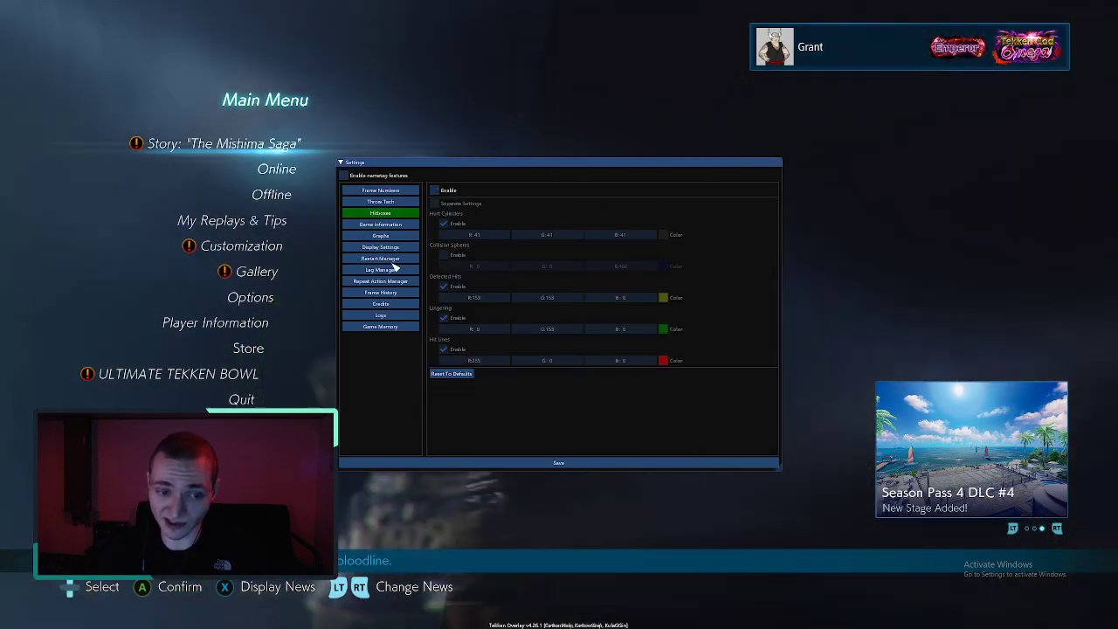
click(392, 271)
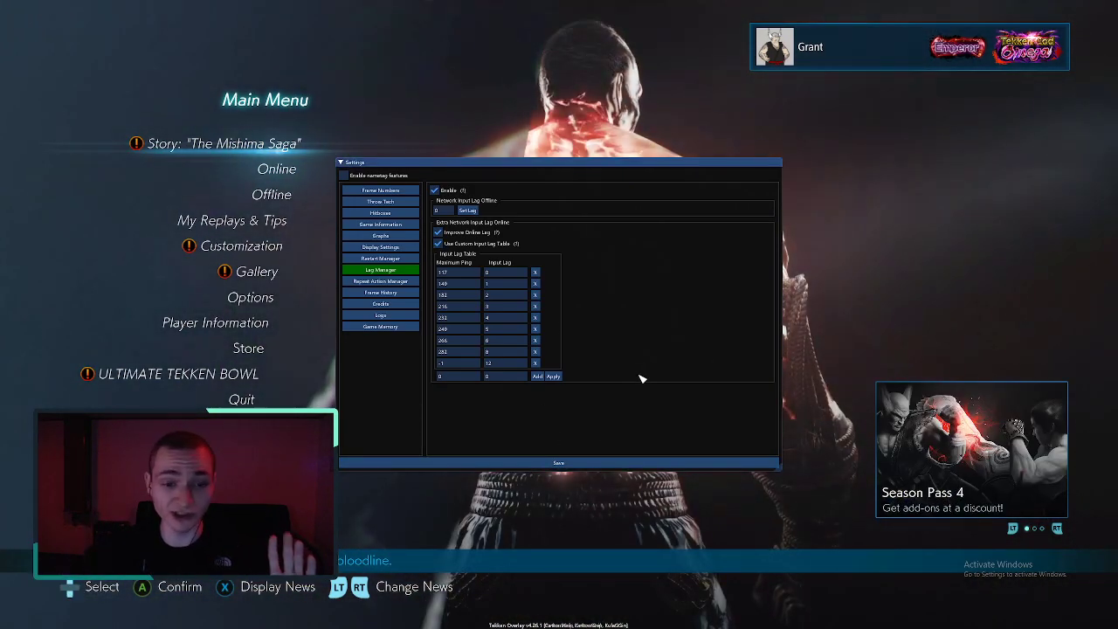
mouse_move(499, 236)
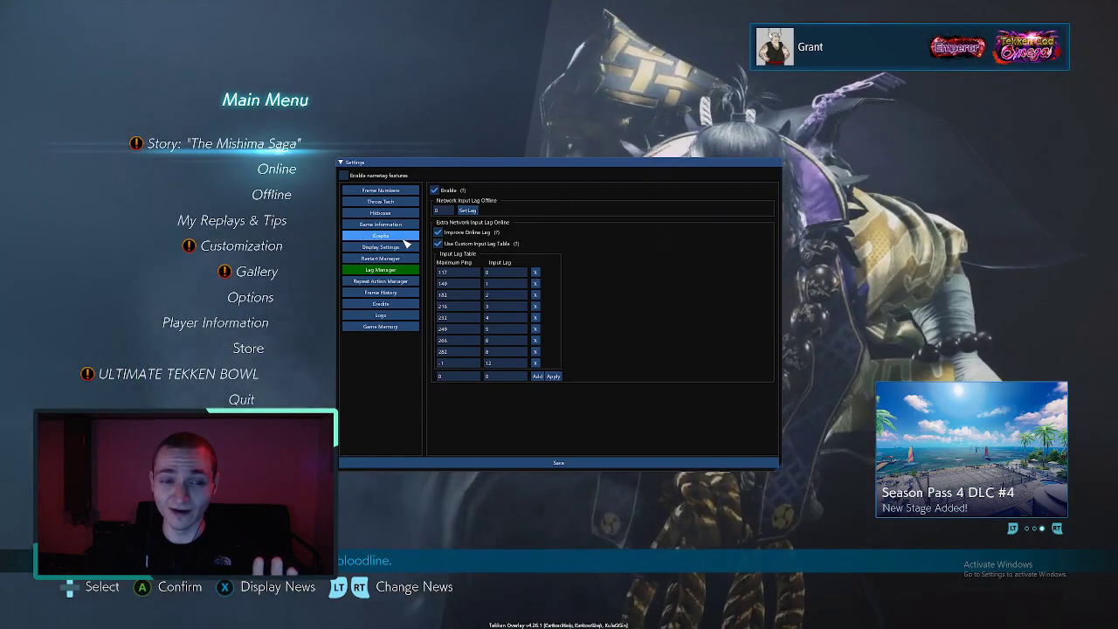
On the Display Settings page, enable Maximum FPS at 300 and keep Enable Interpolation on.
click(402, 249)
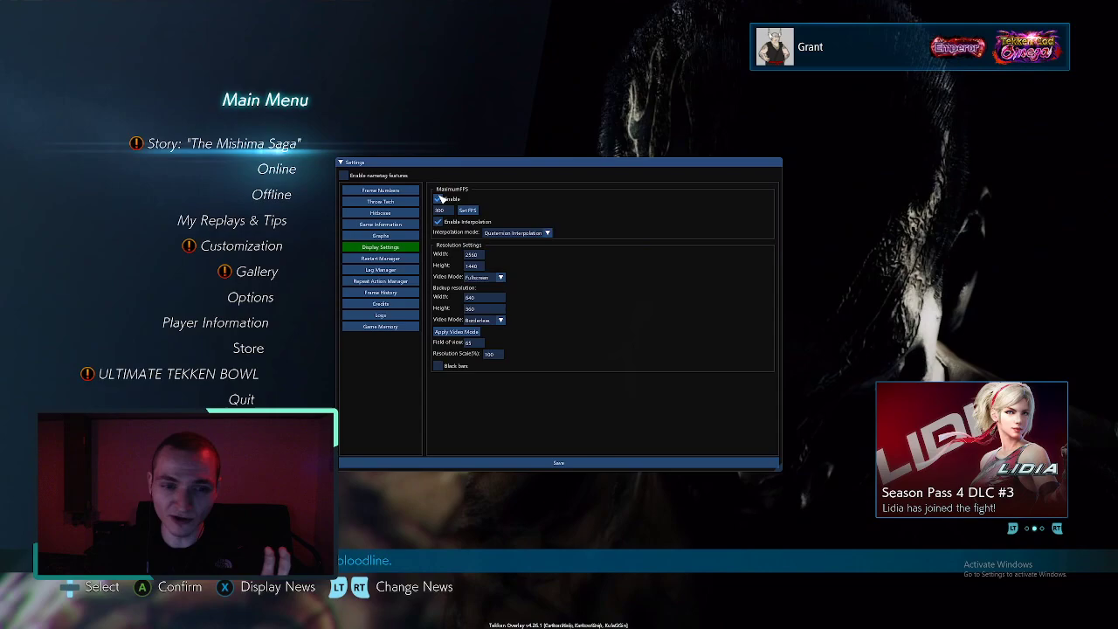
click(441, 219)
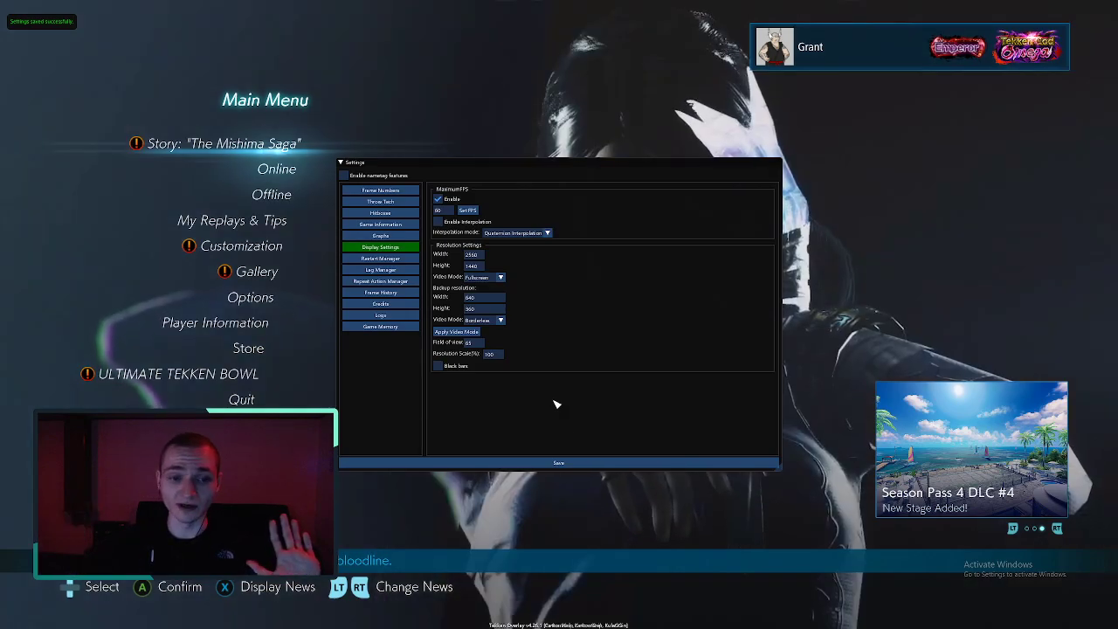
click(438, 221)
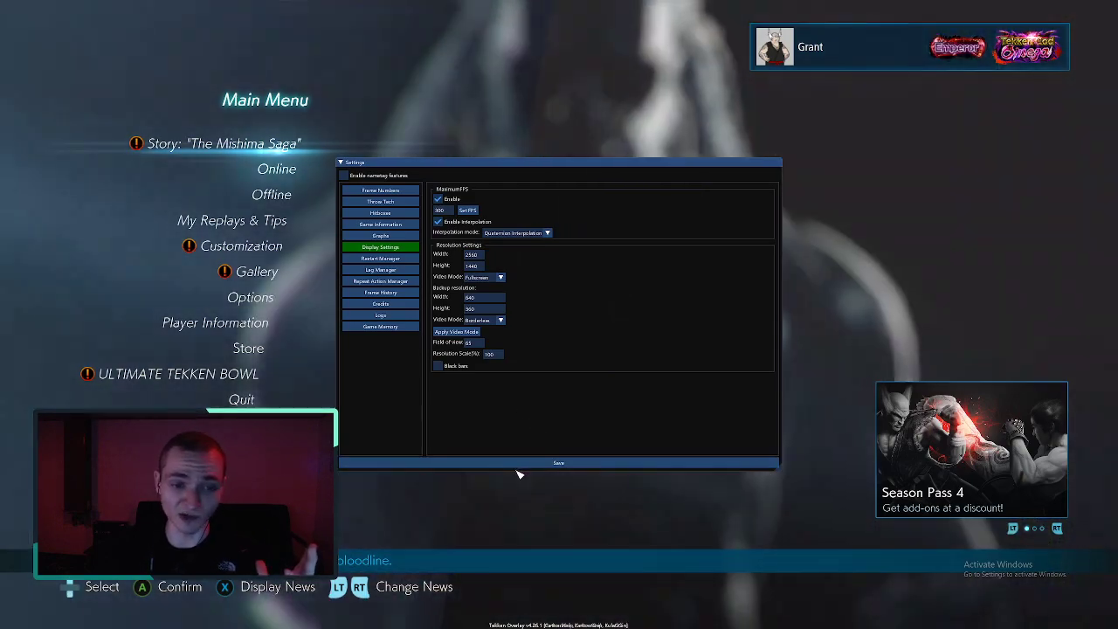
Save the settings and browse the Lag Manager, Game Information and Restart Manager pages.
click(515, 464)
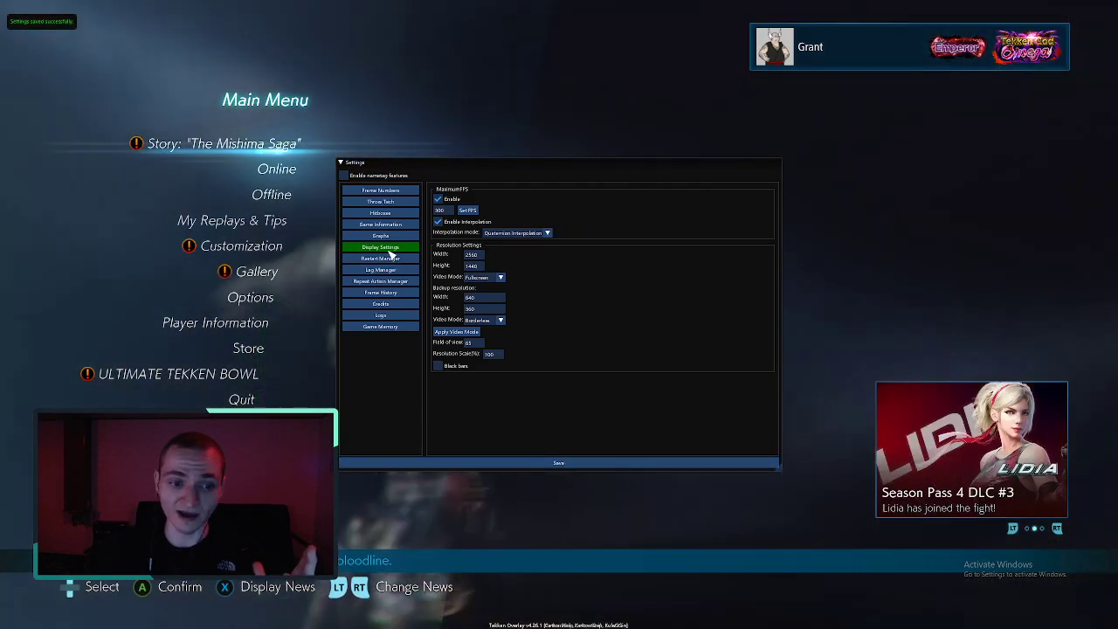
click(386, 271)
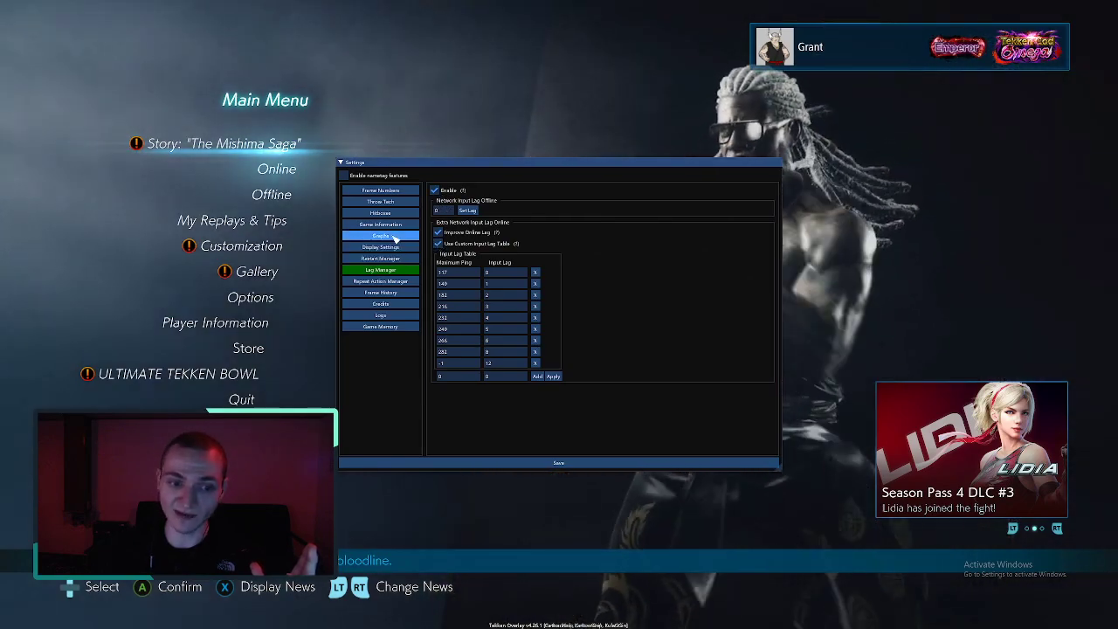
click(381, 225)
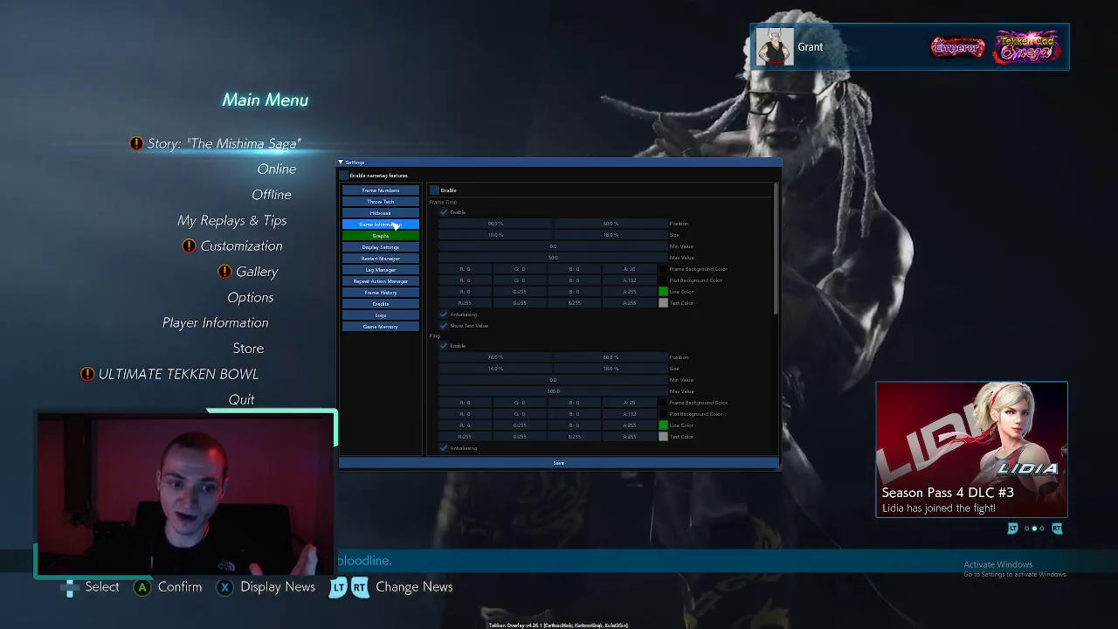
click(393, 259)
click(380, 247)
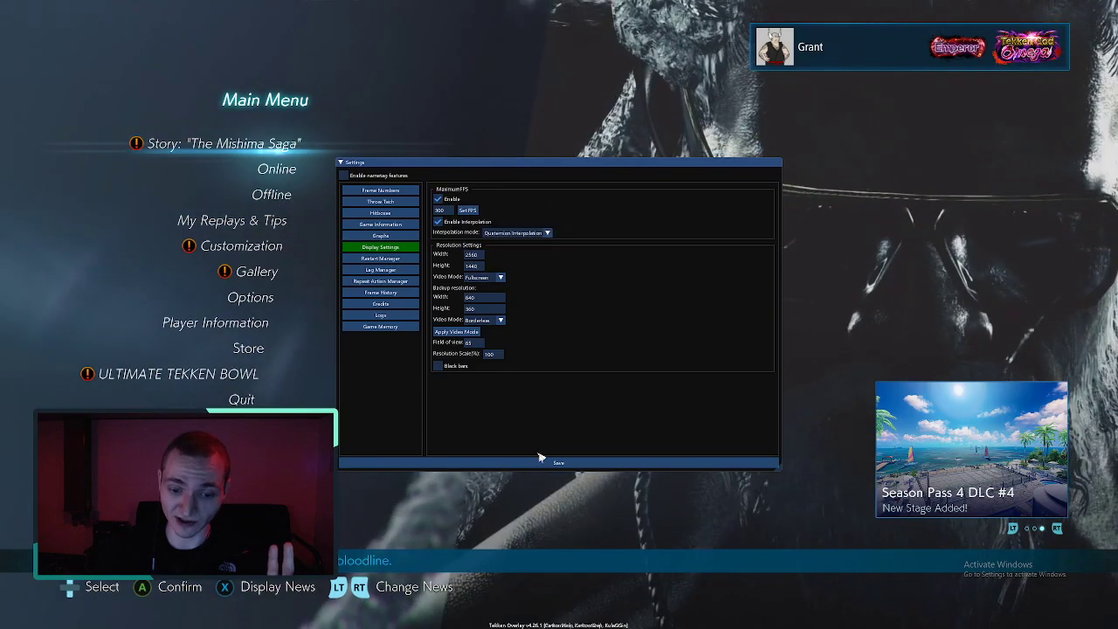
Save a Maximum FPS of 300, then collapse the settings window to its title bar.
click(544, 462)
text(300)
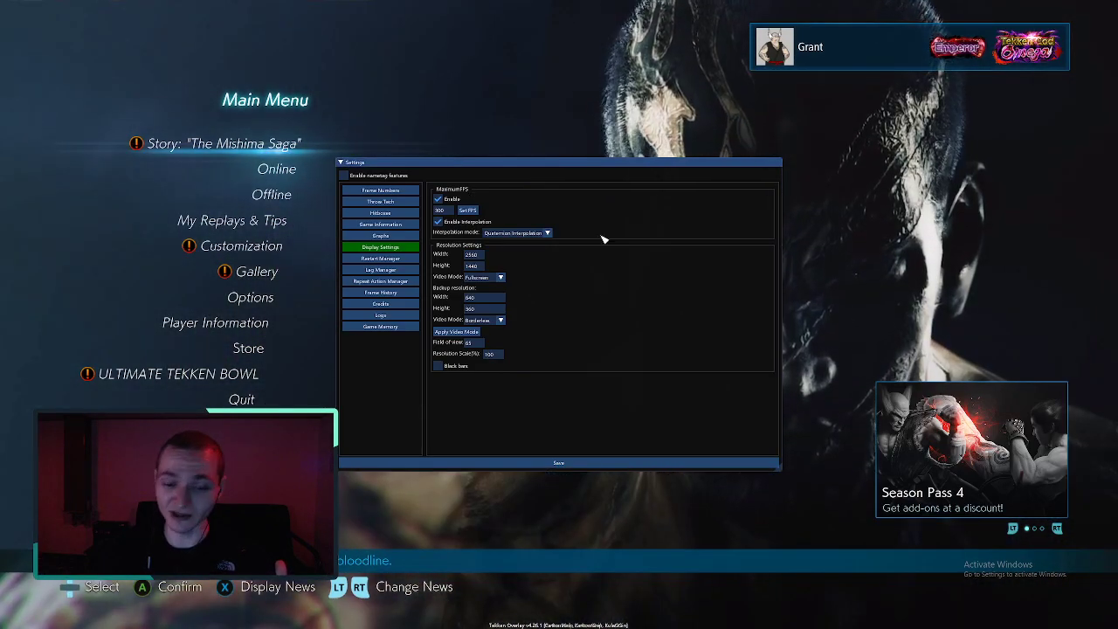
click(576, 466)
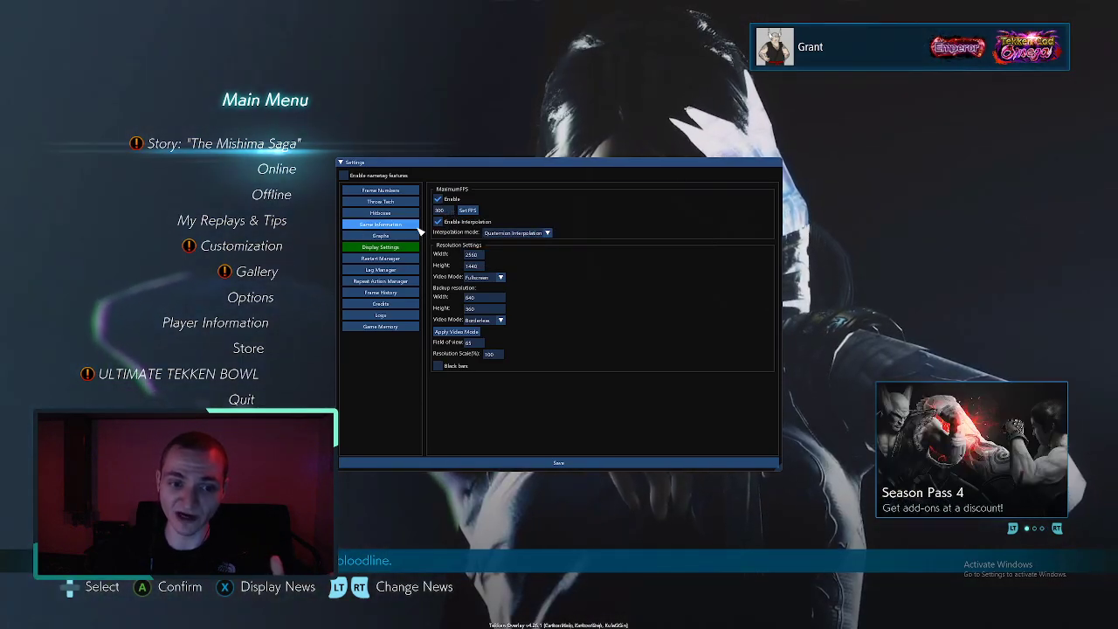
click(400, 269)
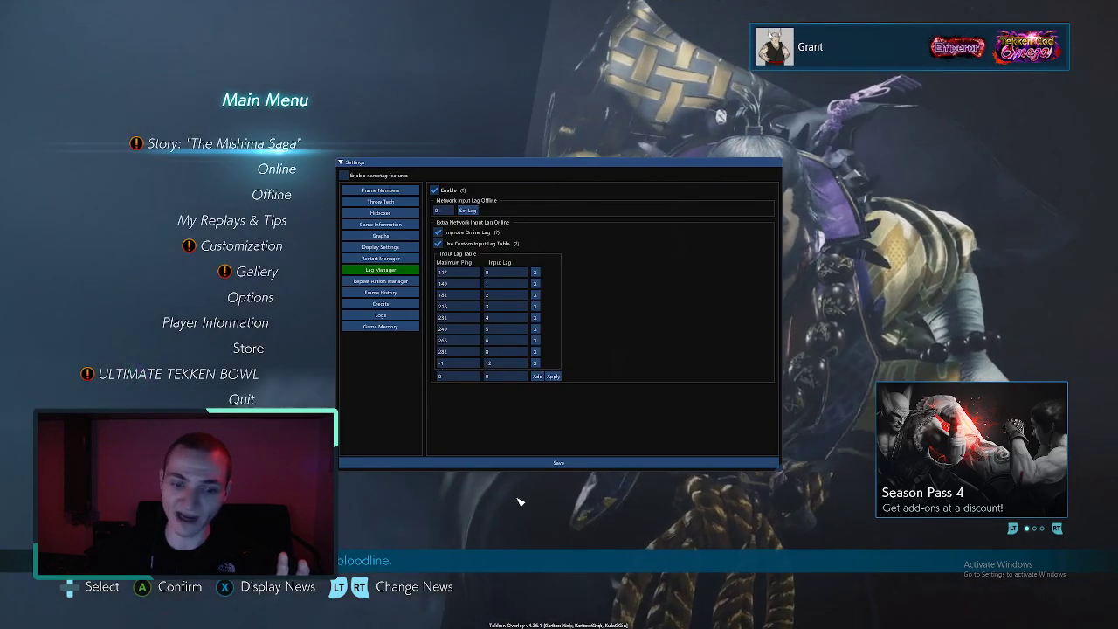
click(341, 163)
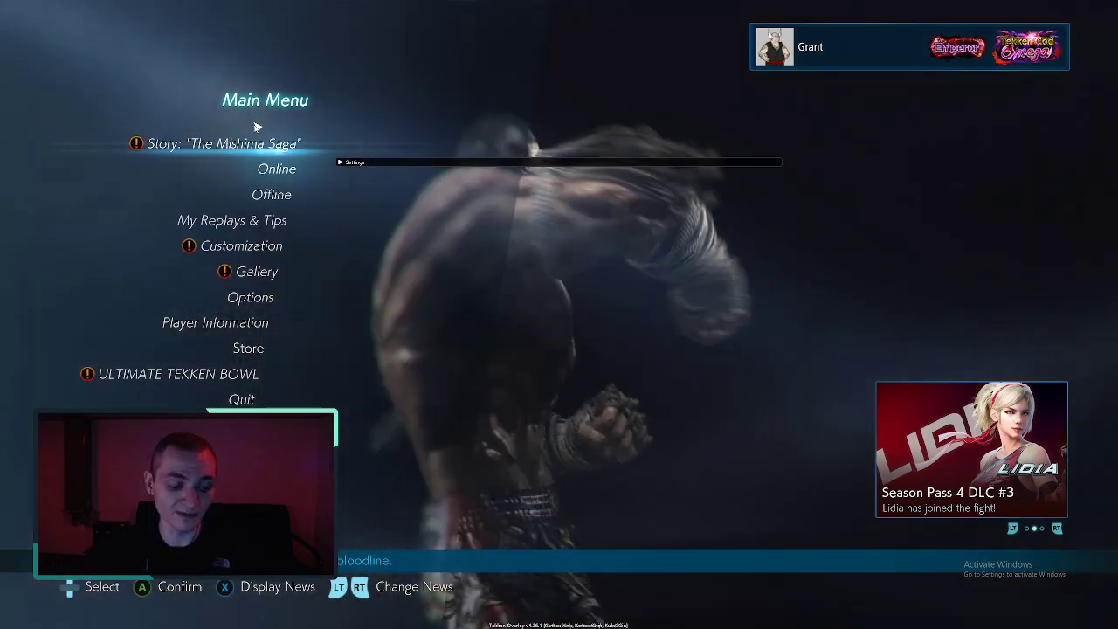
Dismiss the collapsed Settings bar so only the Tekken 7 Main Menu remains.
click(257, 127)
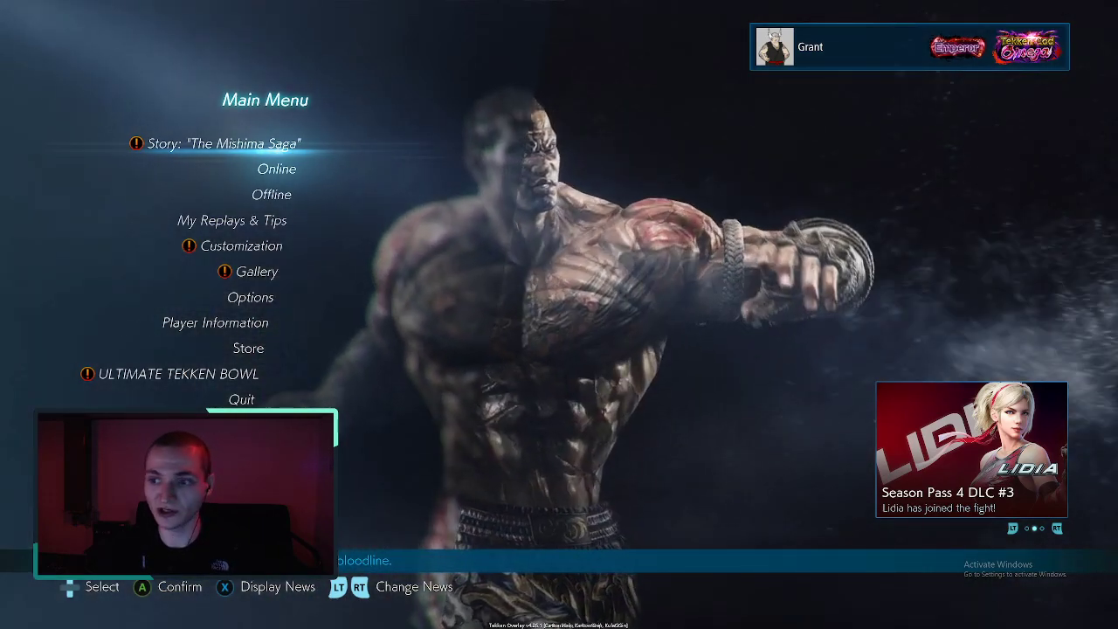